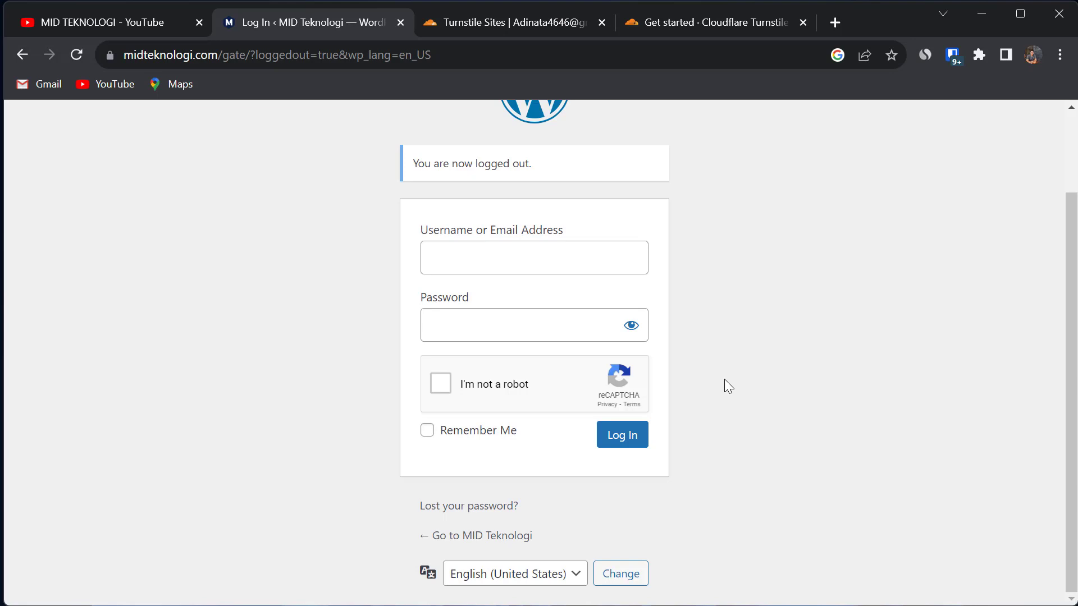
# Step: Pass the reCAPTCHA check on the WordPress login form, submit the form empty, and reload the page
pyautogui.click(478, 384)
pyautogui.click(623, 437)
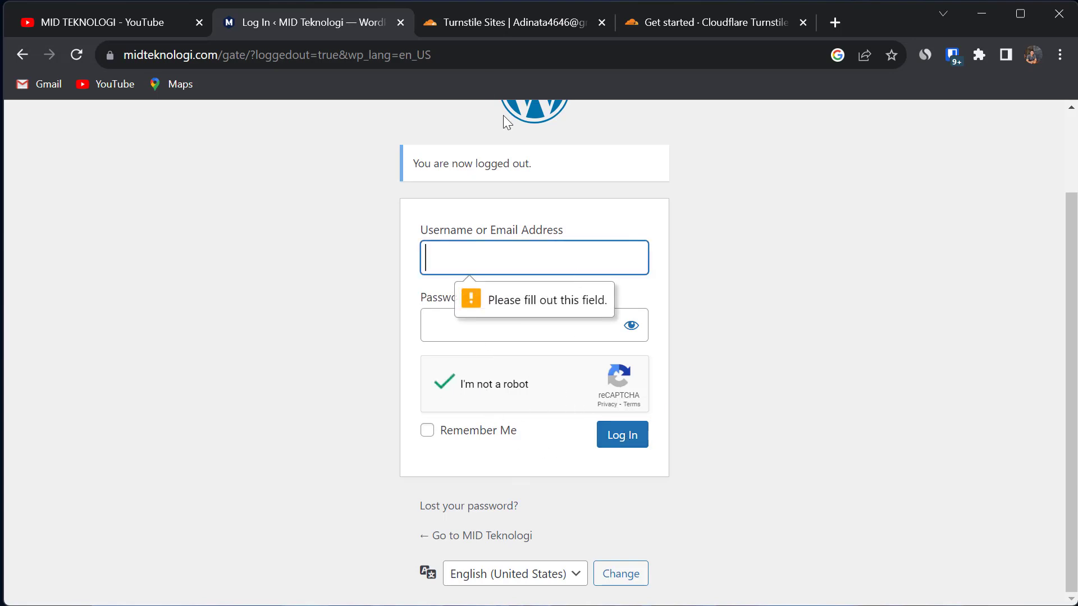
pyautogui.click(476, 62)
pyautogui.press('Return')
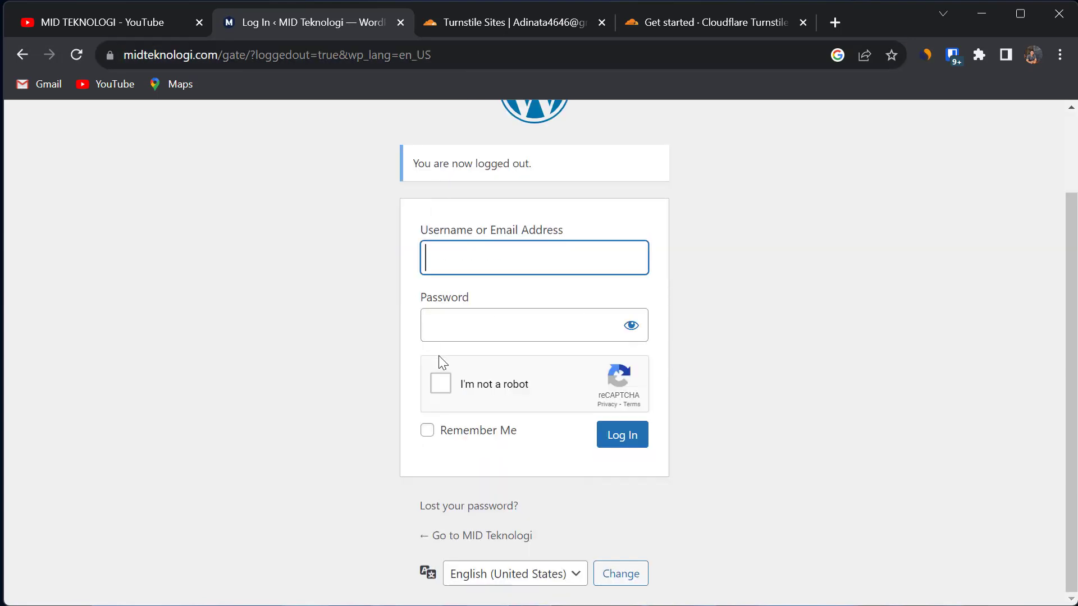
# Step: Try the reCAPTCHA image challenges for stairs and traffic lights, and dismiss the challenge without verifying
pyautogui.click(441, 396)
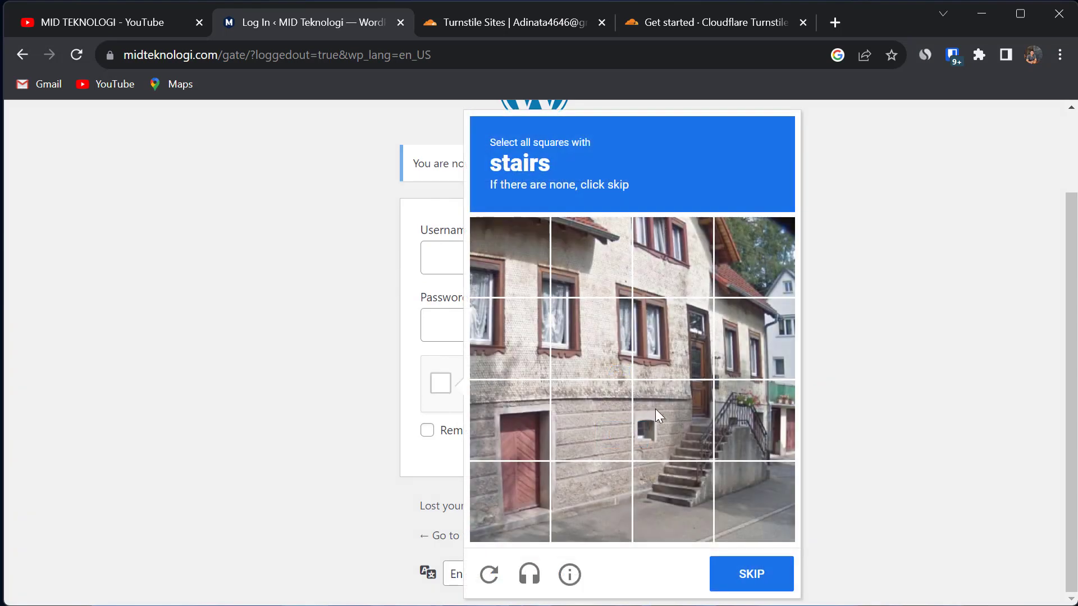
pyautogui.click(666, 422)
pyautogui.click(690, 491)
pyautogui.click(765, 400)
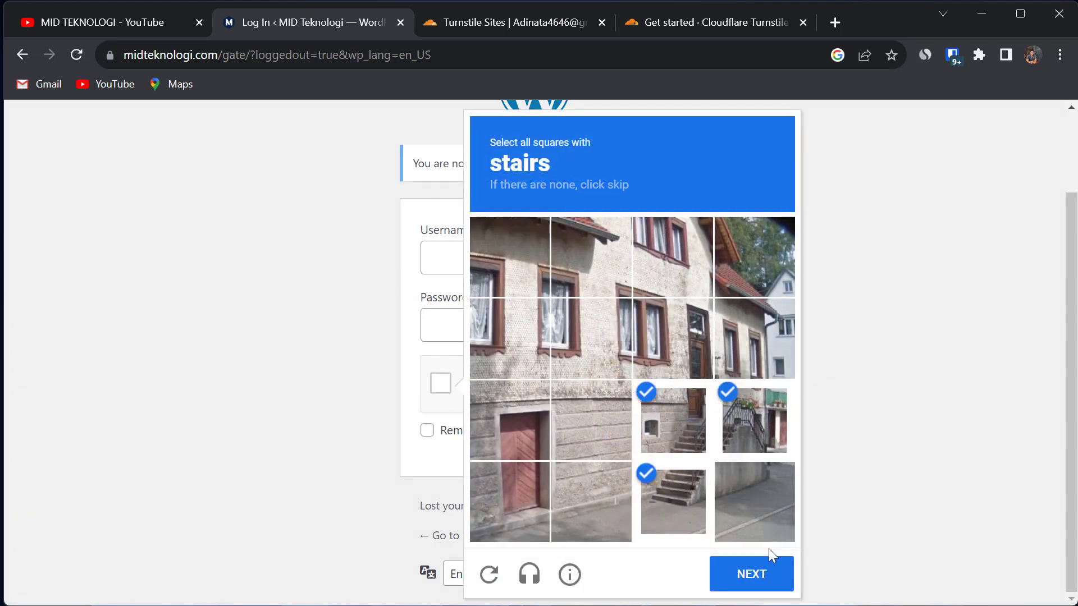
pyautogui.click(766, 564)
pyautogui.click(595, 269)
pyautogui.click(692, 288)
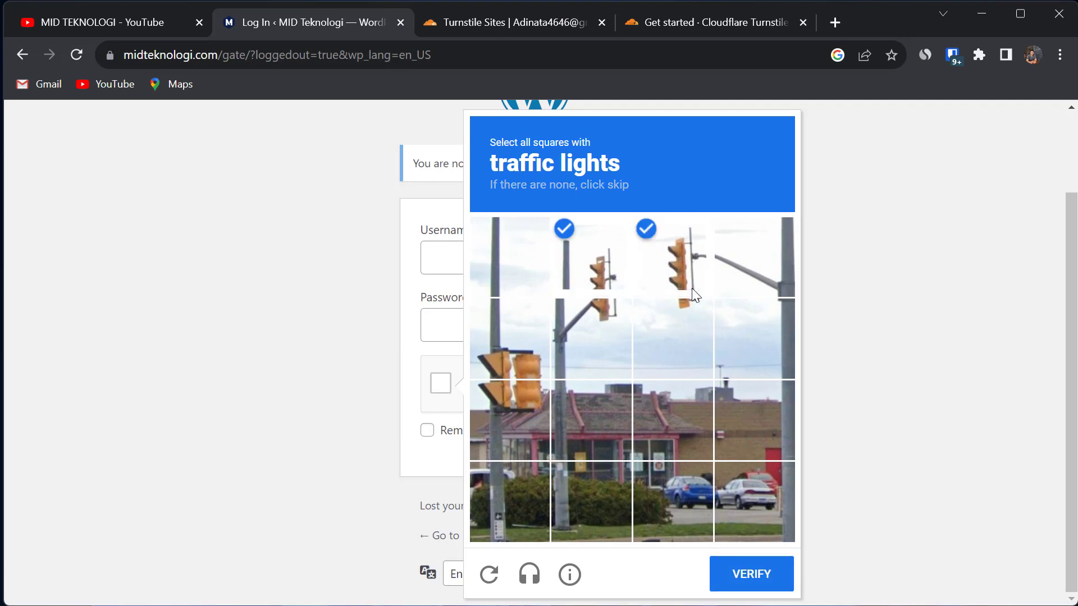
pyautogui.click(730, 337)
pyautogui.click(505, 416)
pyautogui.click(642, 438)
pyautogui.click(861, 432)
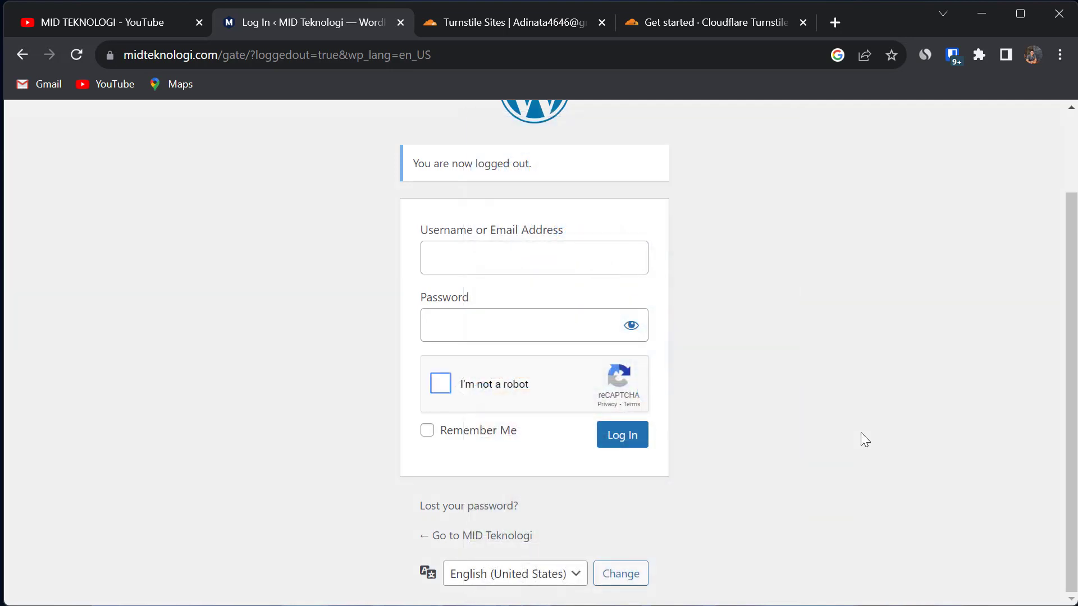
# Step: Load the WordPress login page at midteknologi.com/gate/ without the logged-out and language parameters
pyautogui.click(540, 27)
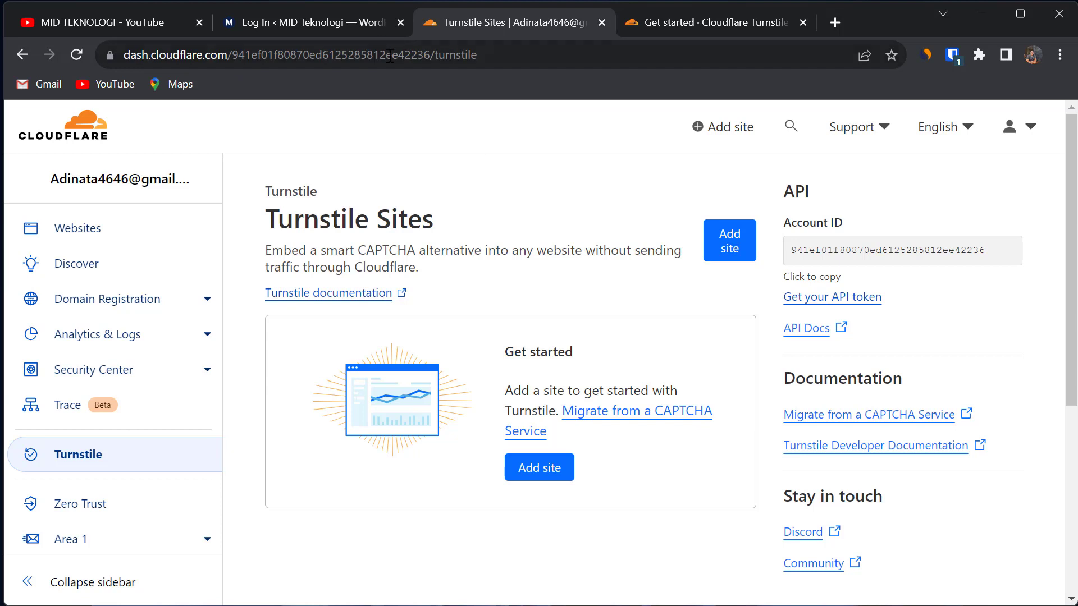
pyautogui.click(369, 25)
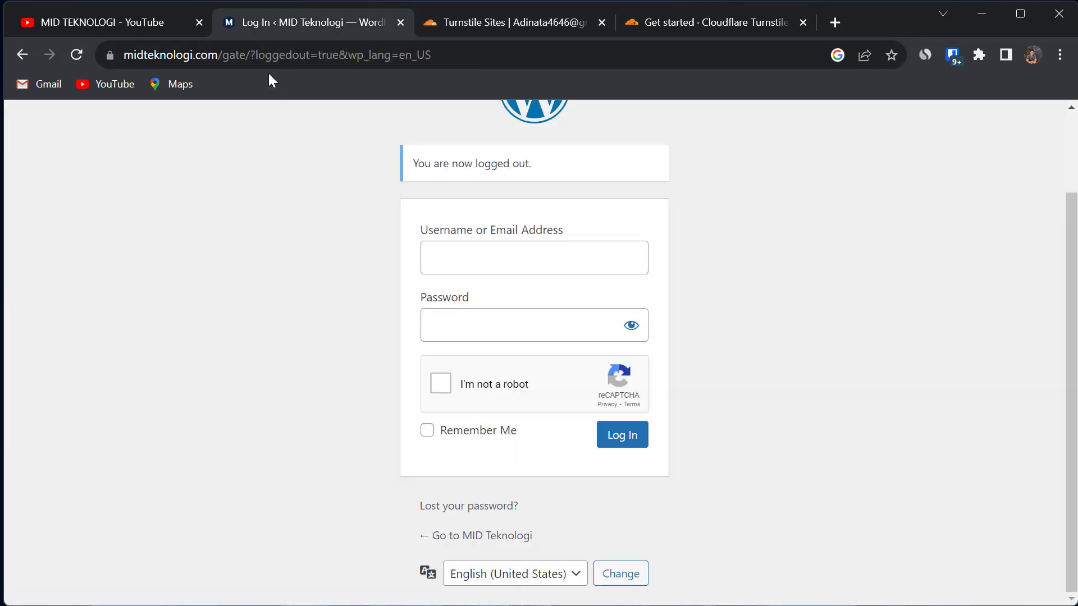
pyautogui.moveTo(253, 55); pyautogui.dragTo(552, 69)
pyautogui.press('BackSpace')
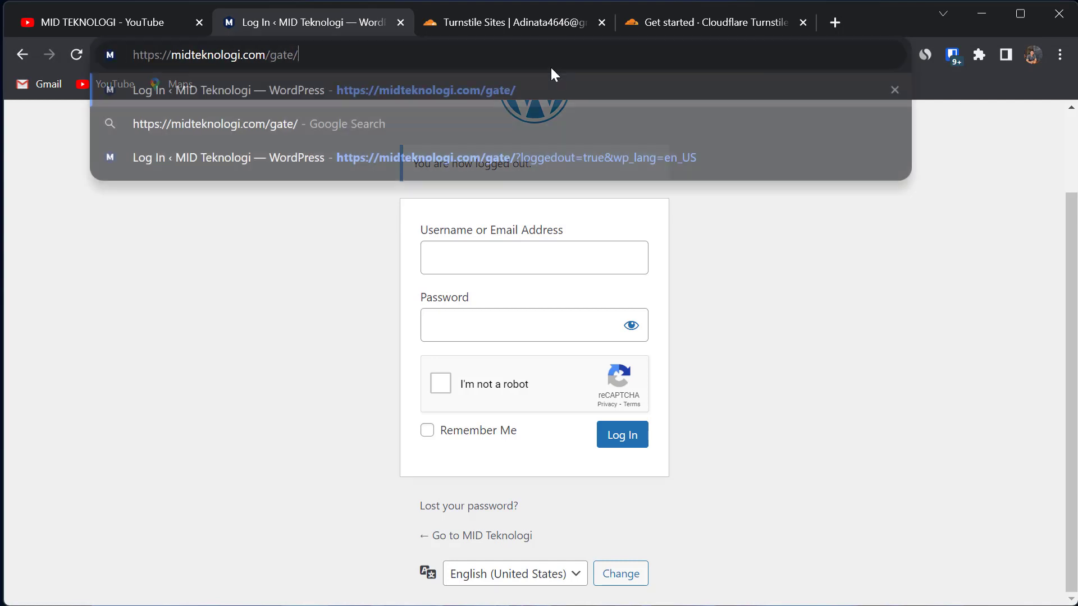
pyautogui.press('Return')
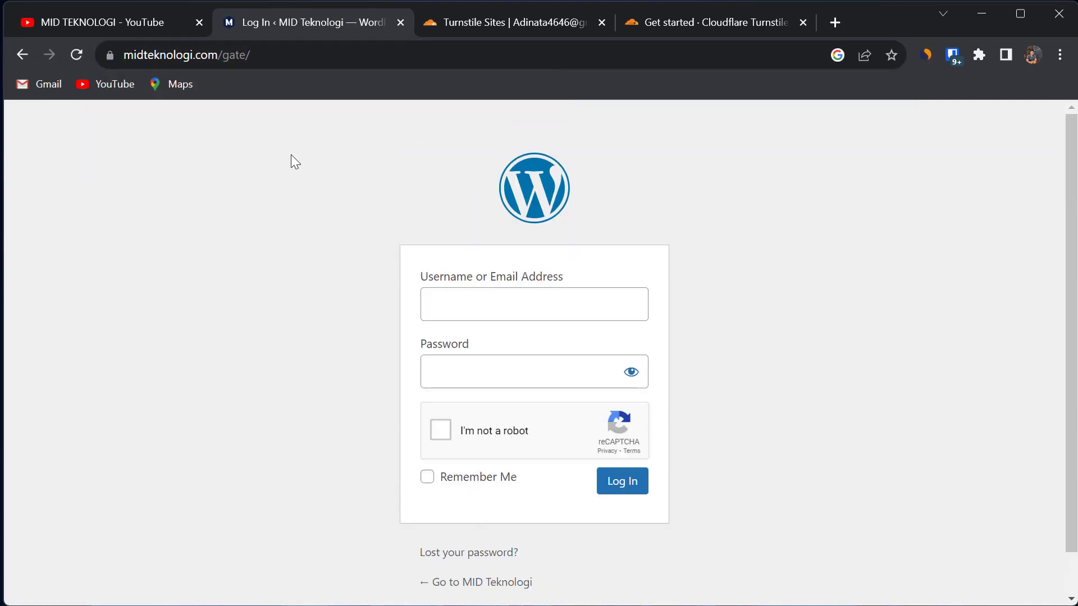
# Step: Auto-fill the username and password from the Bitwarden entry for midteknologi.com/gate, pass the reCAPTCHA check, and log in
pyautogui.rightClick(291, 155)
pyautogui.moveTo(392, 399)
pyautogui.moveTo(680, 404)
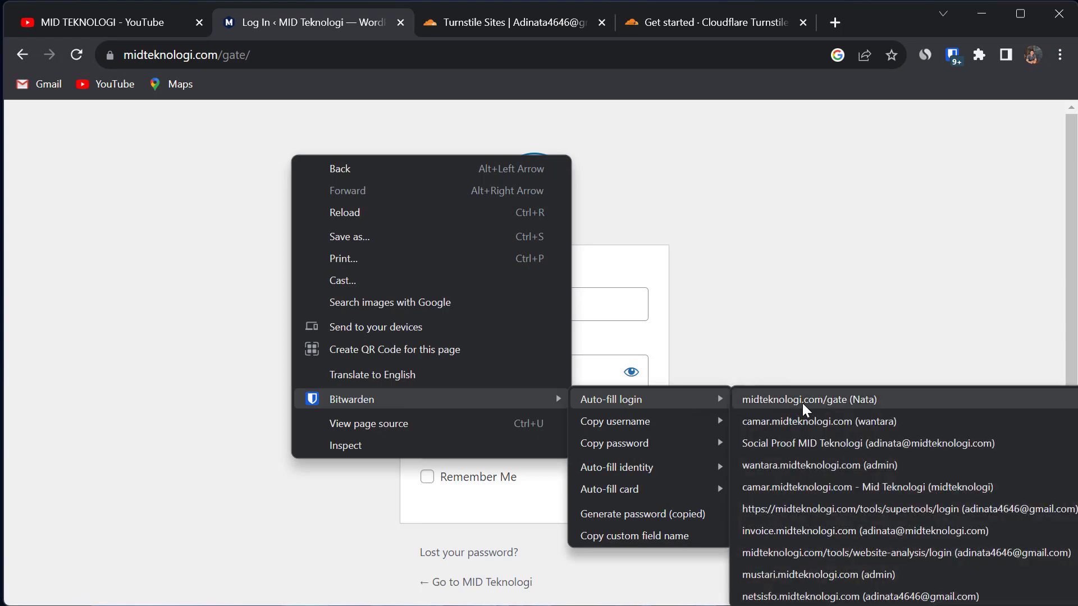
pyautogui.click(803, 403)
pyautogui.click(447, 432)
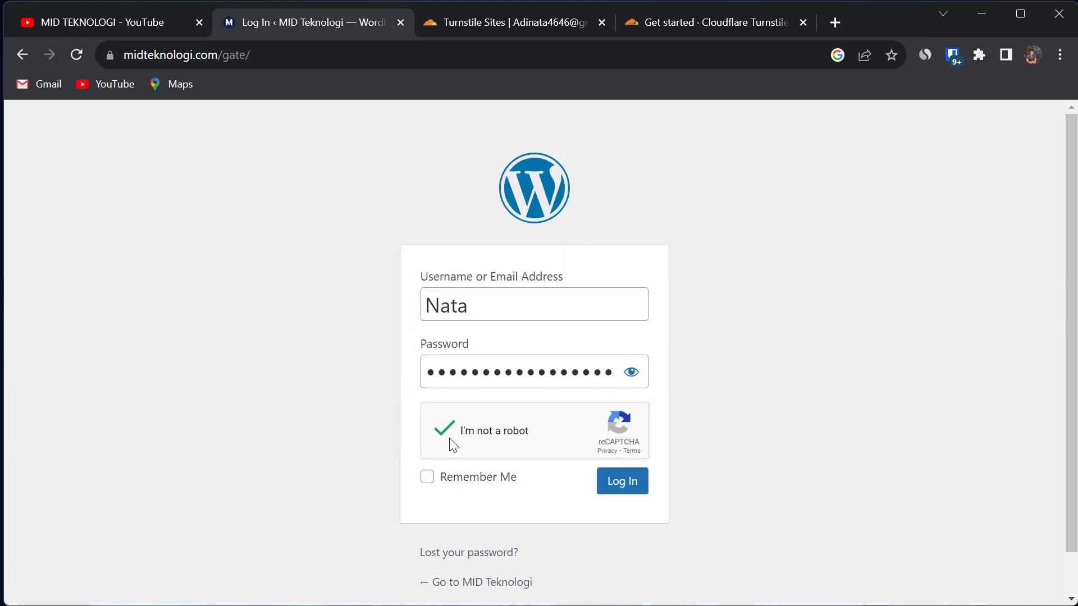
pyautogui.click(621, 489)
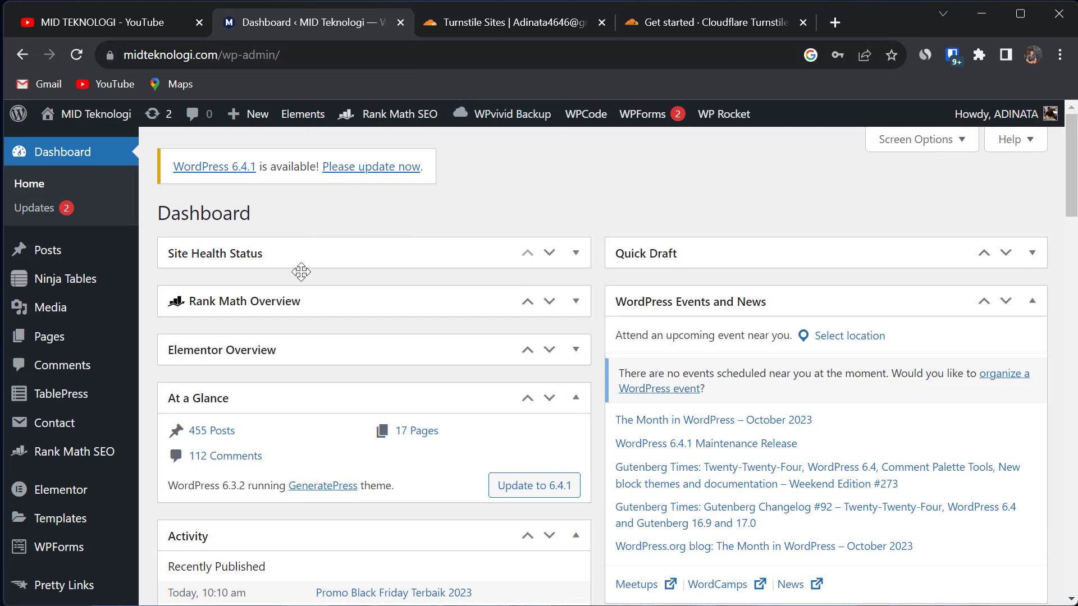
# Step: Search for "turnstile" on the WordPress Add Plugins page
pyautogui.scroll(-5, 120, 409)
pyautogui.moveTo(123, 409)
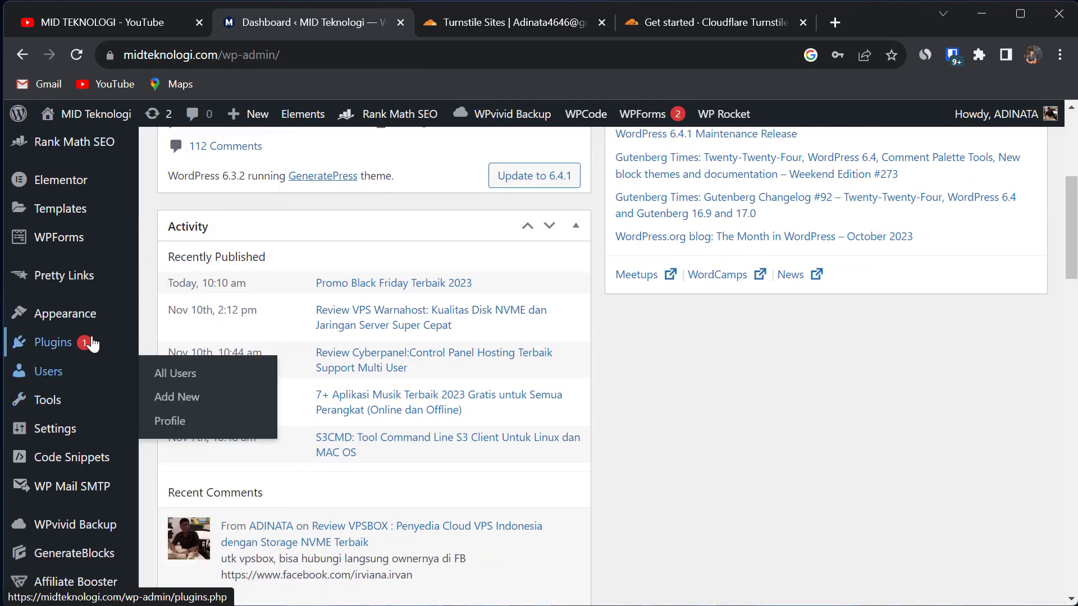
pyautogui.moveTo(90, 344)
pyautogui.click(183, 373)
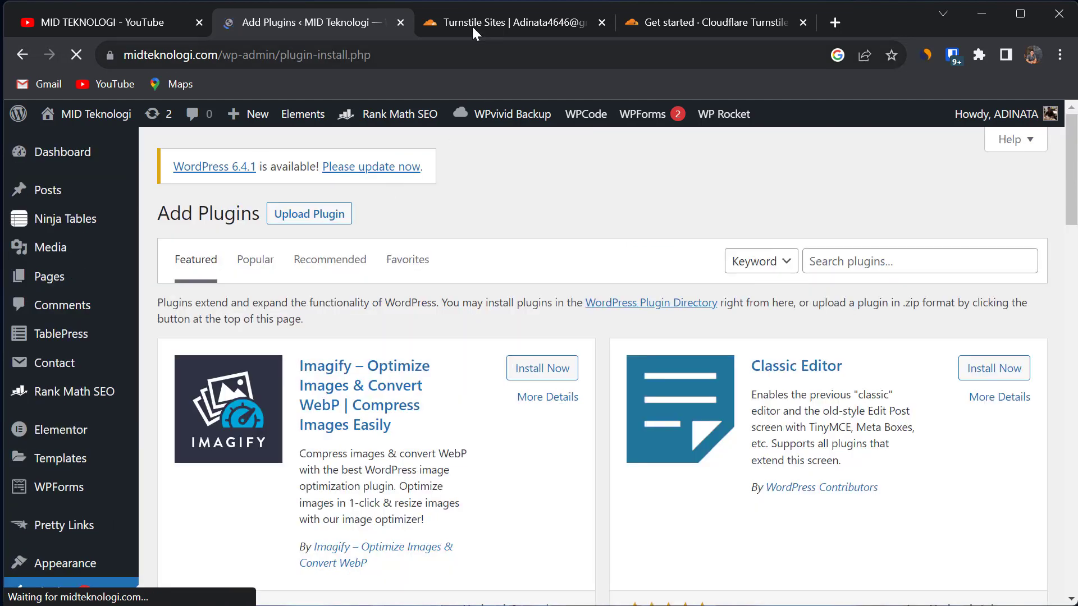
pyautogui.click(851, 260)
pyautogui.write('turnstile')
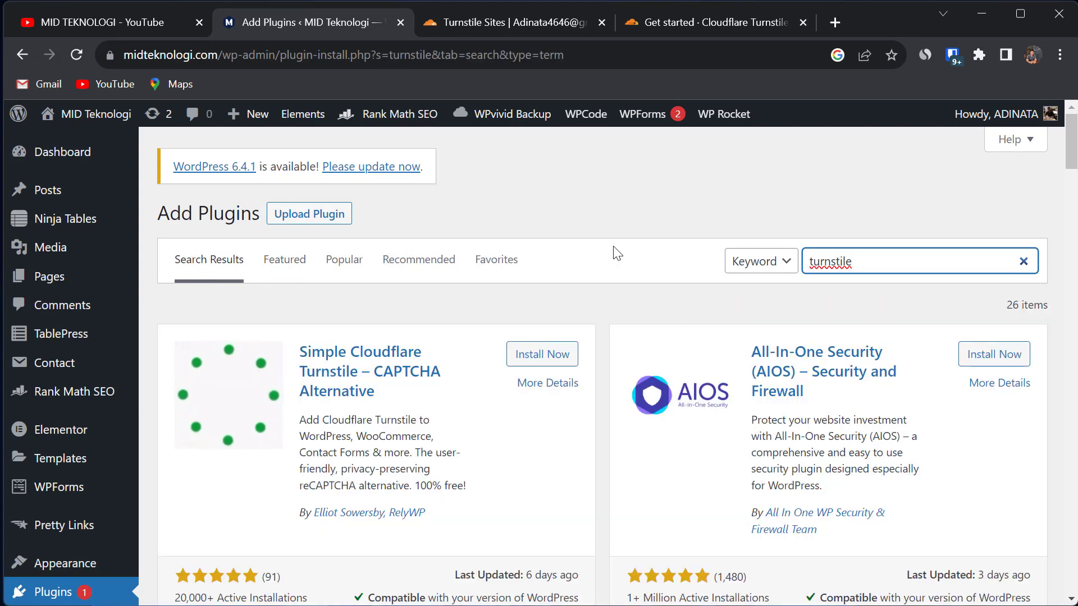
# Step: Install and activate the Simple Cloudflare Turnstile – CAPTCHA Alternative plugin
pyautogui.scroll(-2, 362, 397)
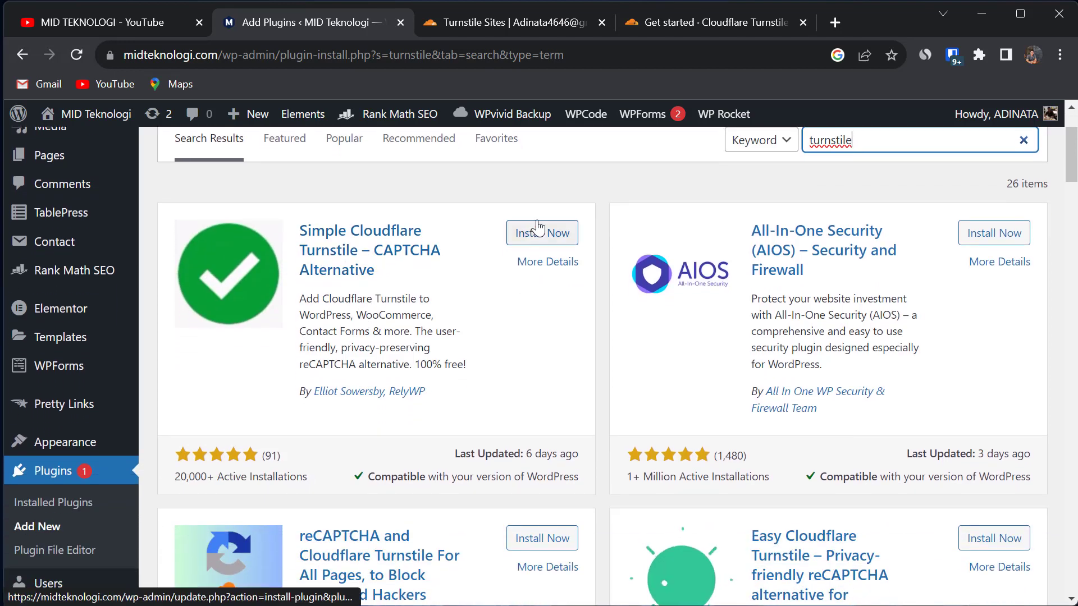
pyautogui.click(564, 238)
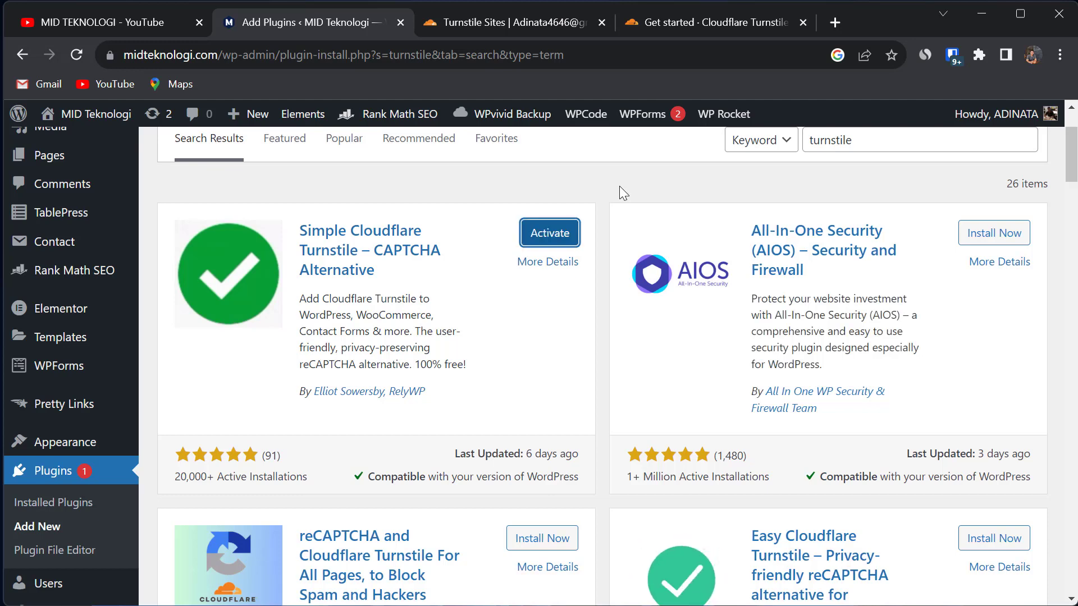
pyautogui.click(530, 242)
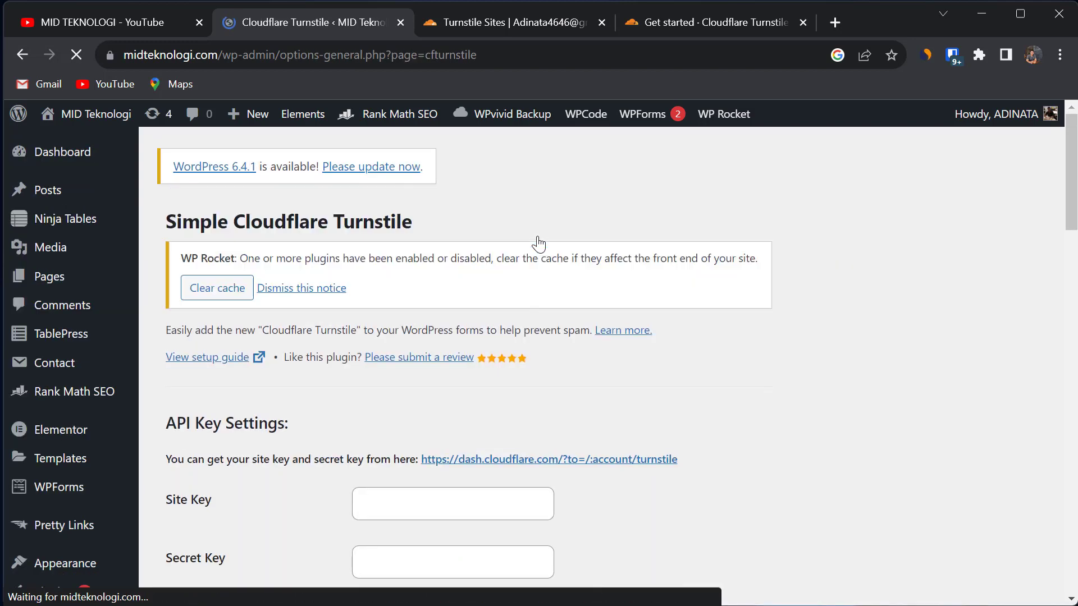
# Step: Clear the WP Rocket cache from the notice on the Simple Cloudflare Turnstile settings page
pyautogui.click(226, 292)
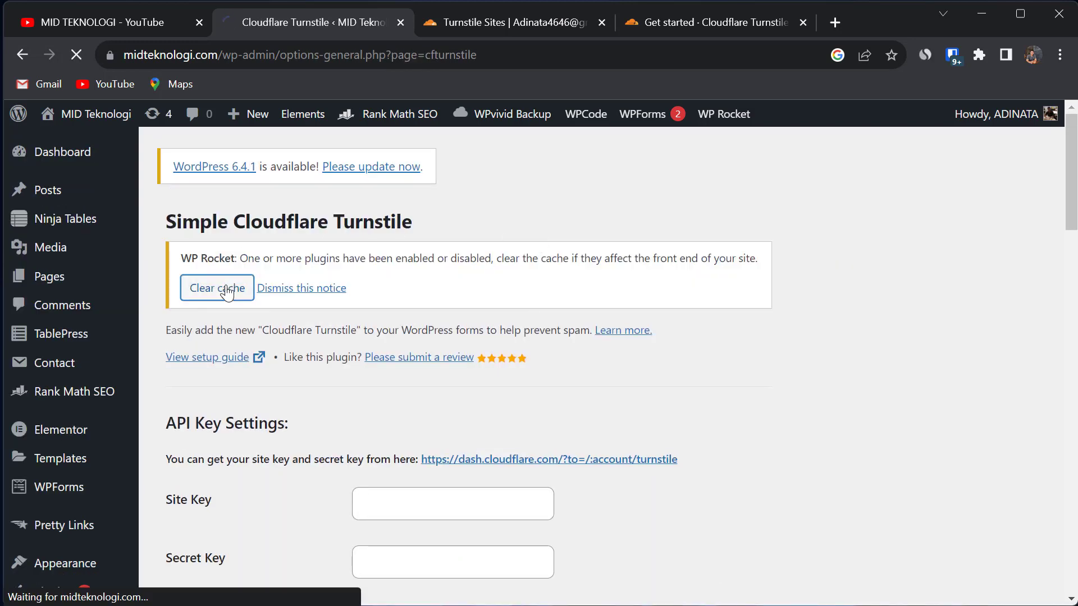
pyautogui.scroll(-3, 380, 361)
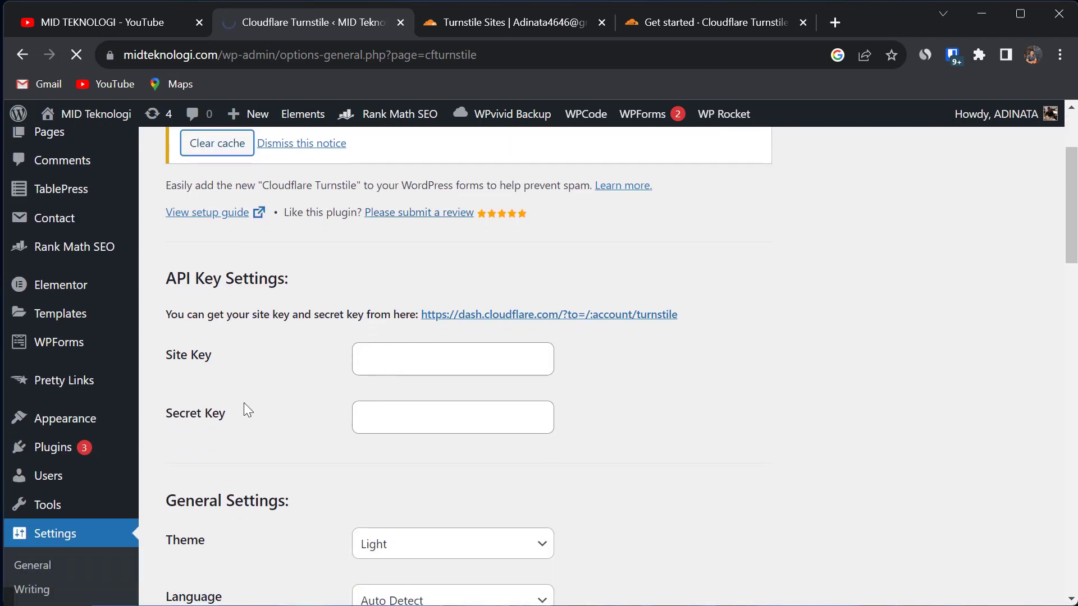
pyautogui.scroll(-3, 243, 402)
pyautogui.scroll(-1, 243, 402)
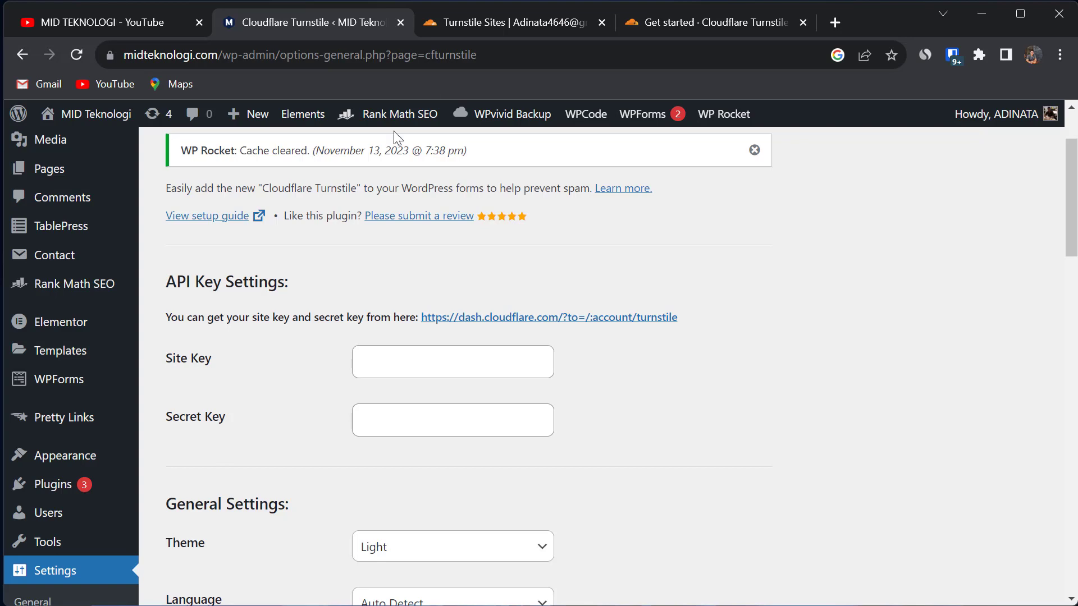
# Step: Switch to the Cloudflare dashboard and start adding a new Turnstile site
pyautogui.click(464, 27)
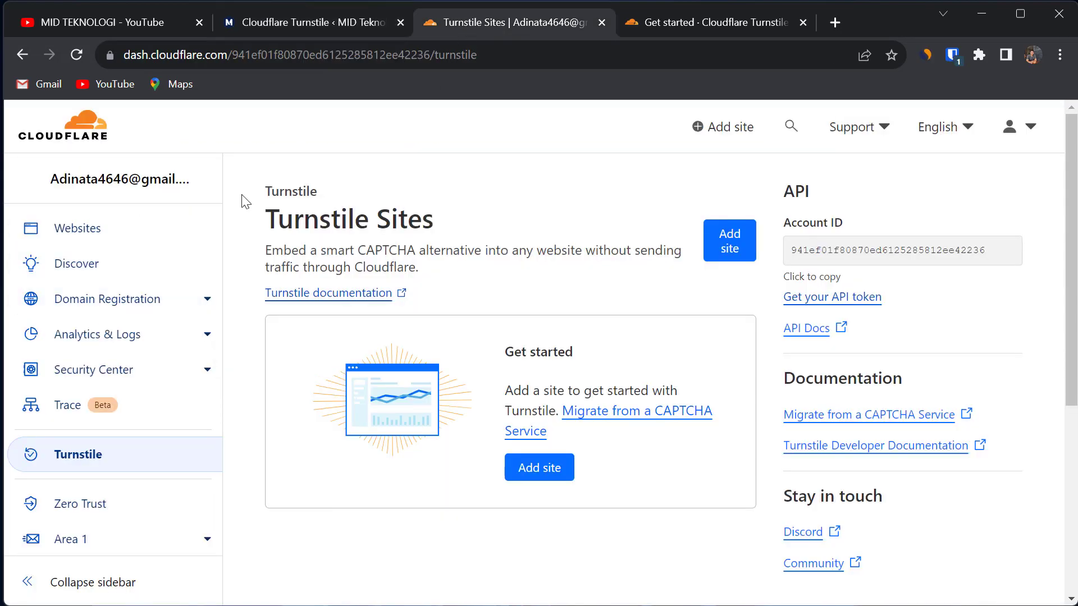
pyautogui.scroll(-1, 240, 197)
pyautogui.scroll(-2, 147, 375)
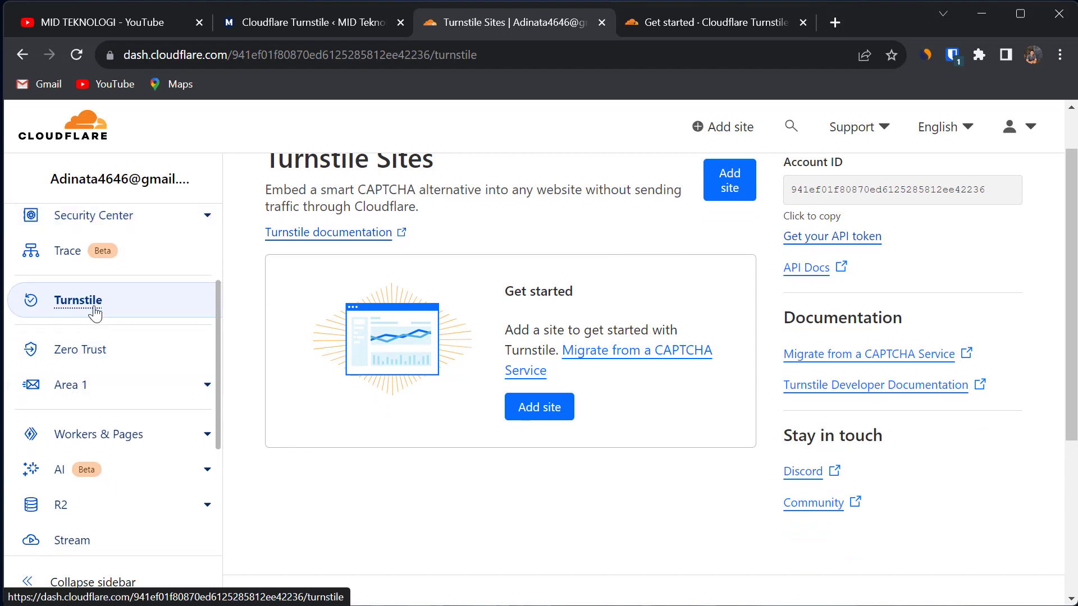
pyautogui.click(119, 306)
pyautogui.click(539, 468)
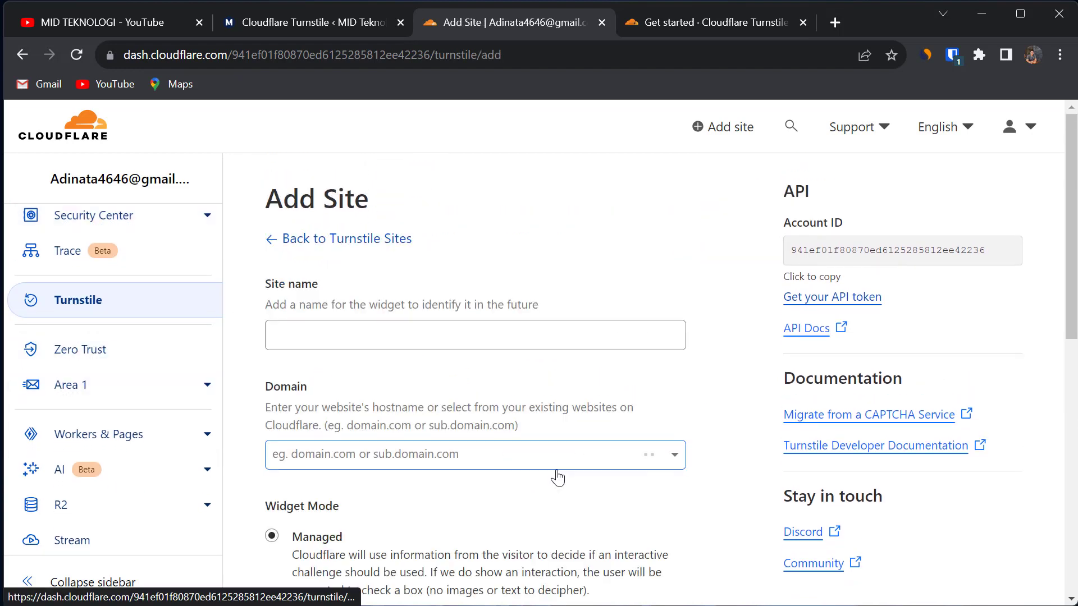
# Step: Name the Turnstile site midteknologi and select midteknologi.com as its domain
pyautogui.scroll(-1, 555, 474)
pyautogui.click(420, 274)
pyautogui.click(420, 274)
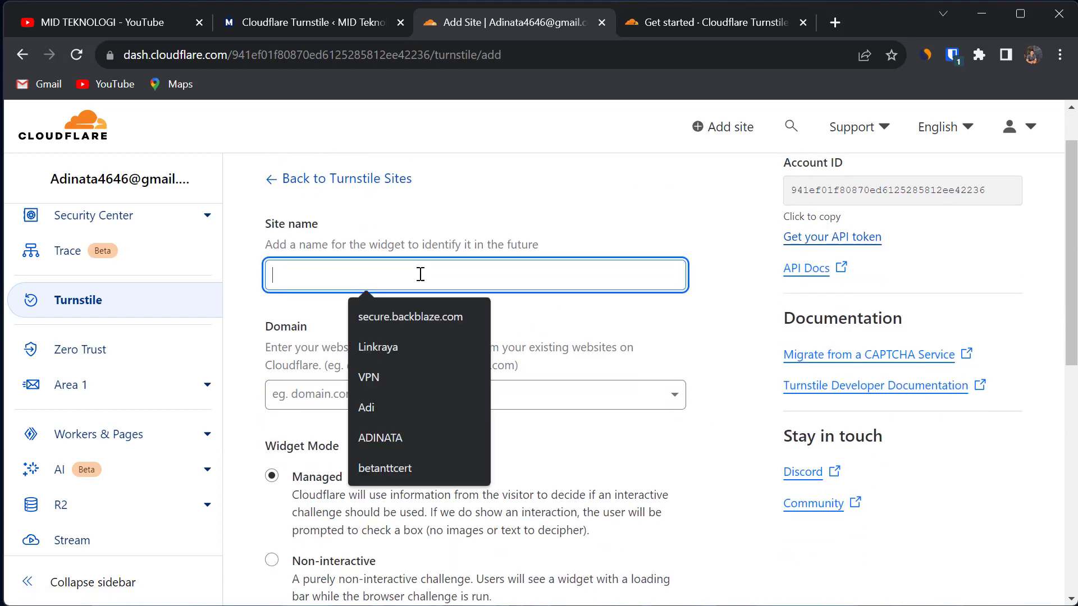
pyautogui.write('midteknologi')
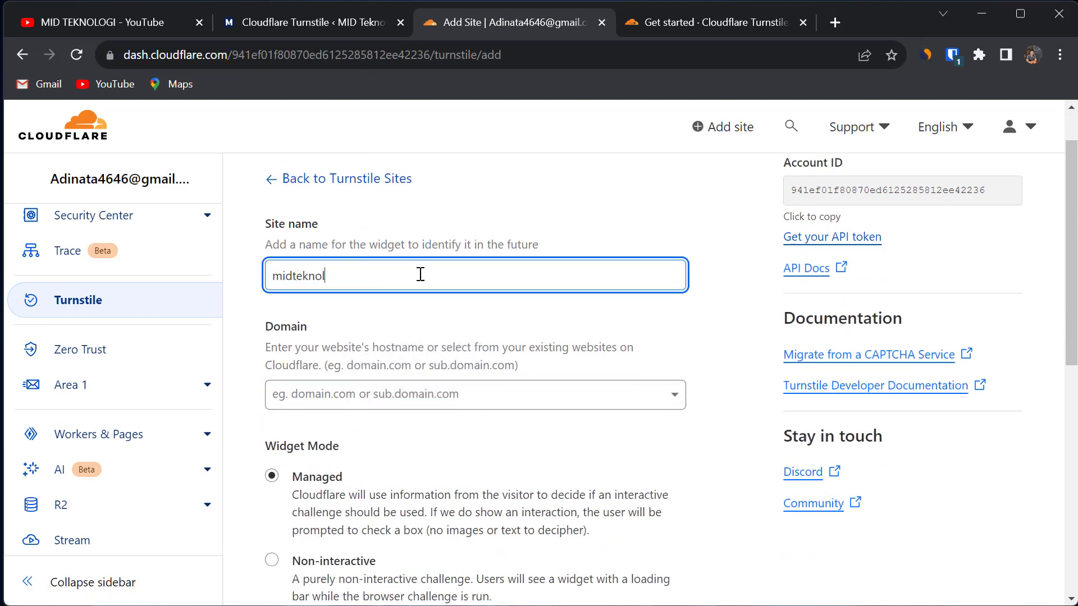
pyautogui.click(441, 402)
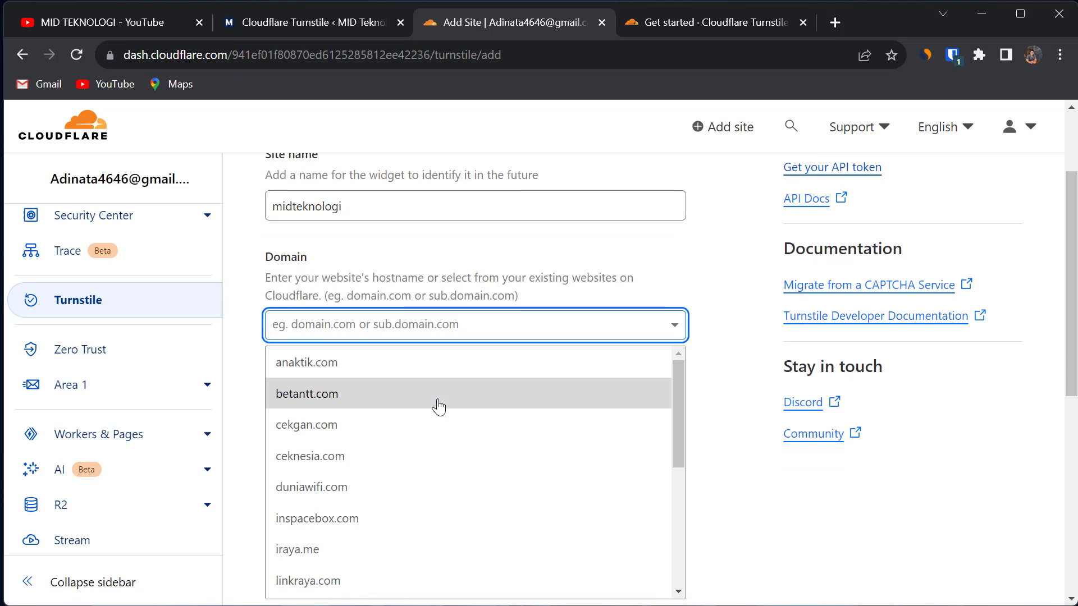
pyautogui.write('mid')
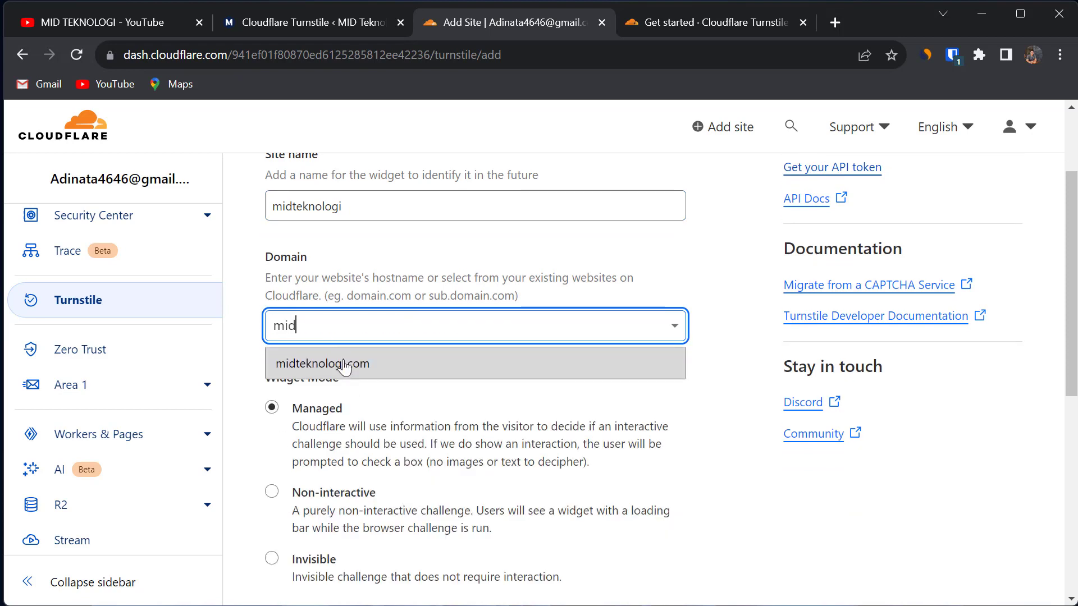
pyautogui.click(344, 367)
# Step: Create the Turnstile site with the Managed widget mode
pyautogui.scroll(1, 467, 385)
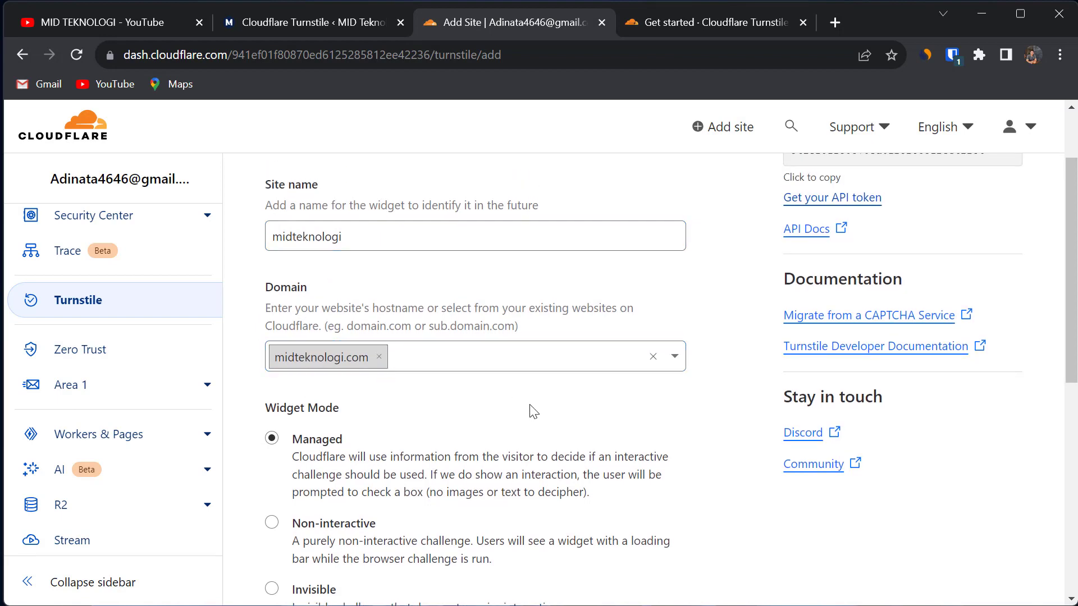
pyautogui.scroll(-2, 534, 411)
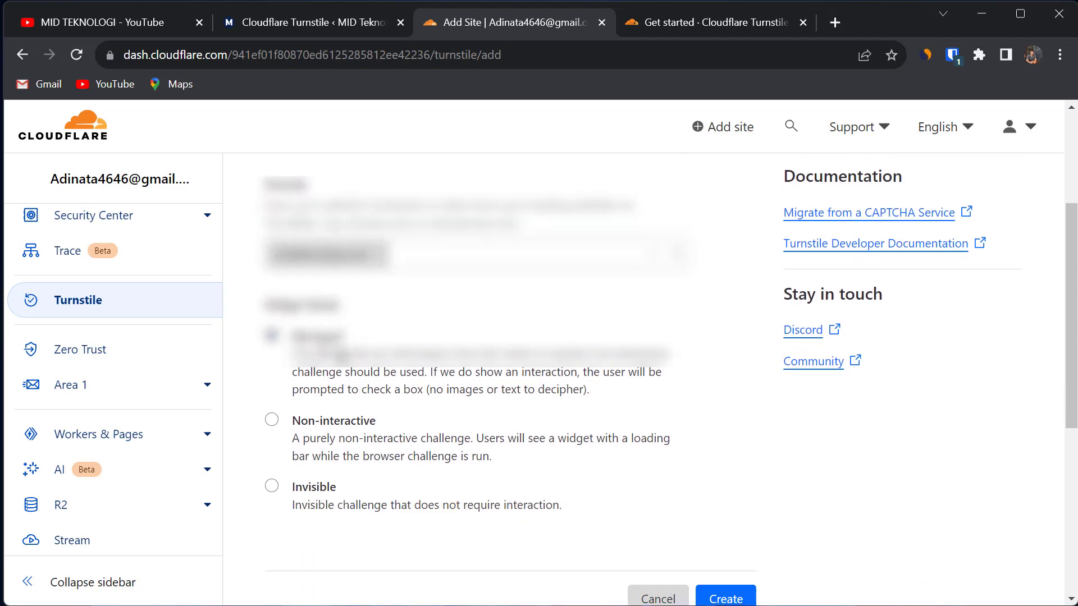
pyautogui.scroll(-2, 646, 515)
pyautogui.click(735, 492)
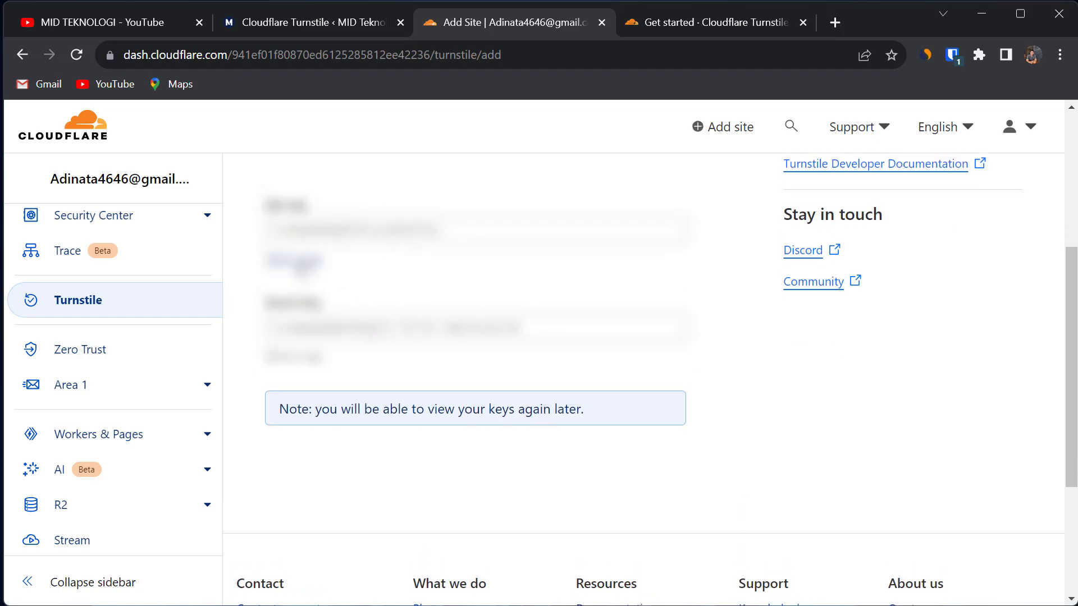
# Step: Copy the Turnstile site key from Cloudflare and paste it into the WordPress plugin's Site Key field
pyautogui.click(298, 262)
pyautogui.click(284, 22)
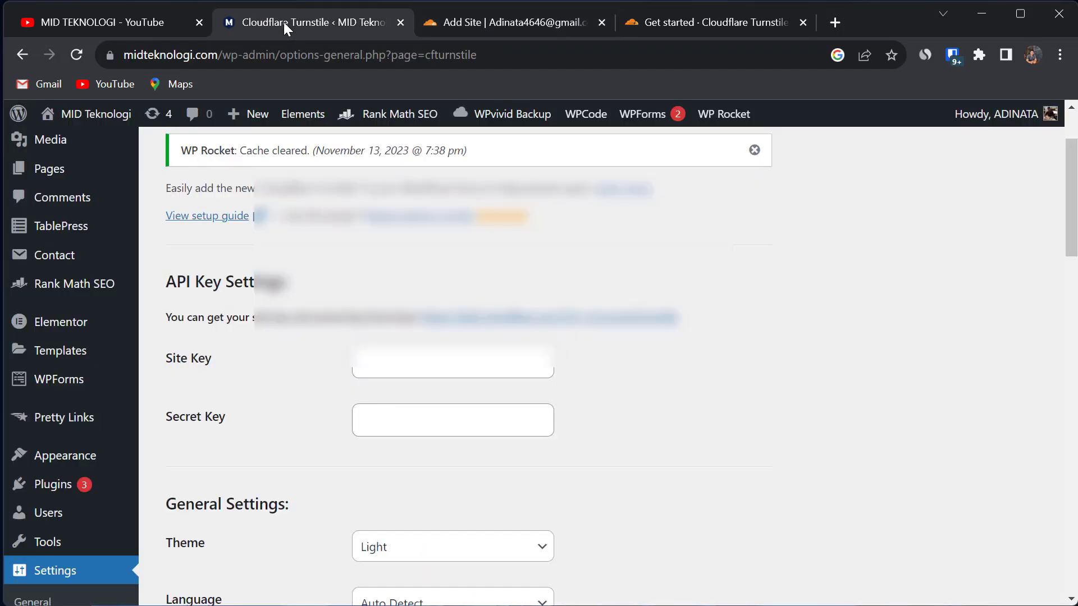
pyautogui.click(427, 355)
pyautogui.hotkey('ctrl', 'v')
# Step: Copy the Turnstile secret key from Cloudflare and paste it into the WordPress plugin's Secret Key field
pyautogui.click(483, 11)
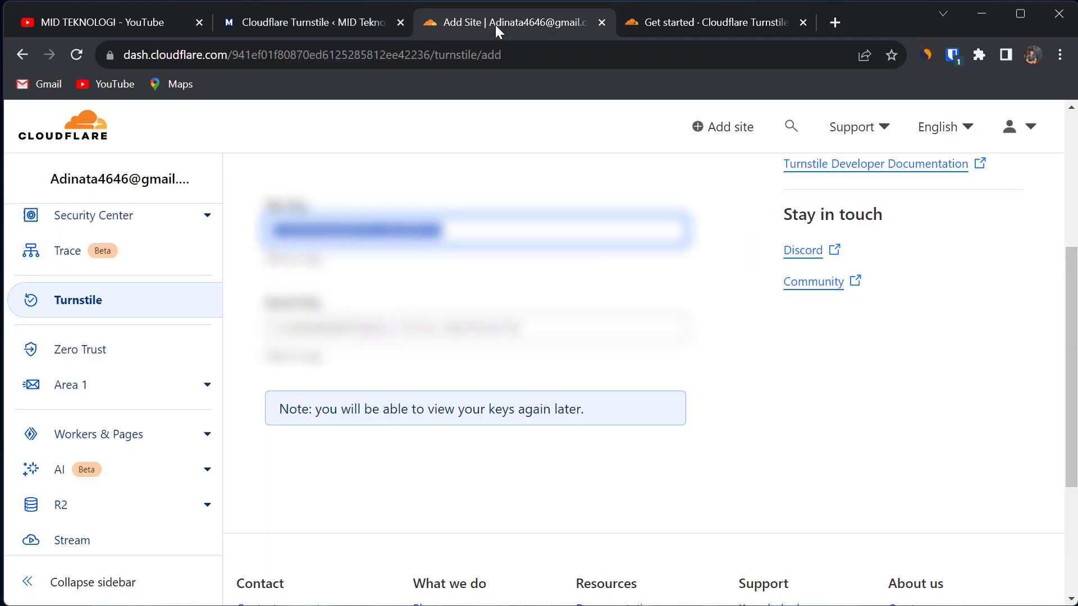
pyautogui.click(295, 356)
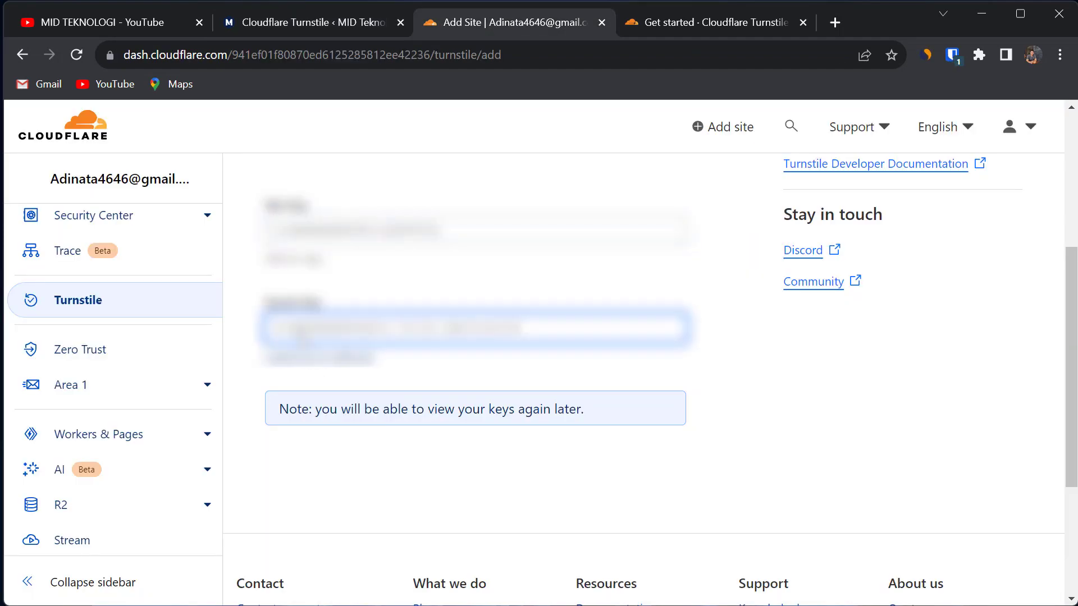
pyautogui.click(274, 28)
pyautogui.click(426, 422)
pyautogui.hotkey('ctrl', 'v')
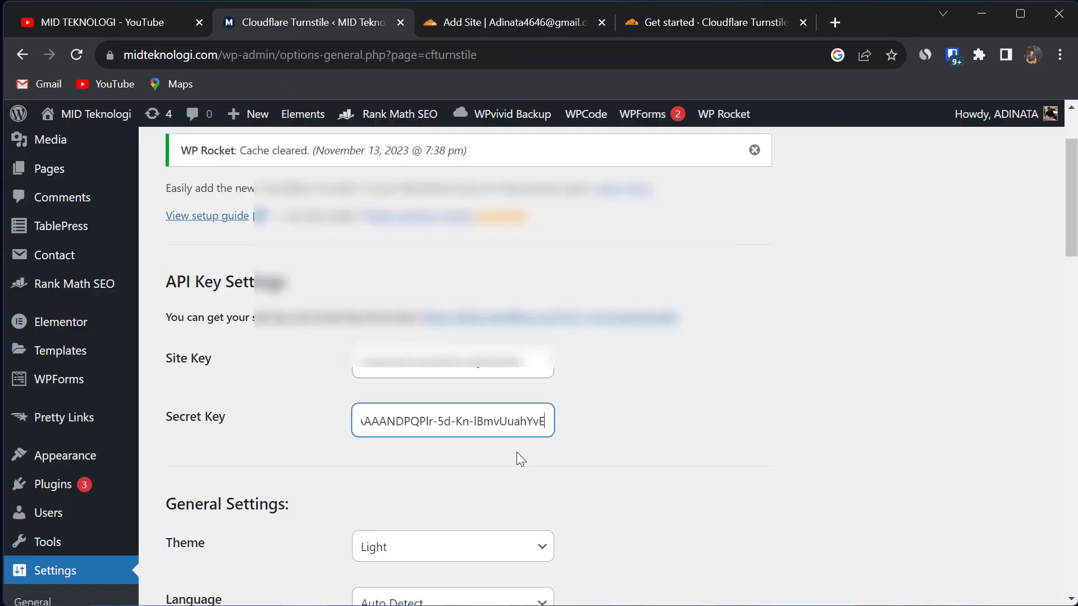
pyautogui.click(594, 475)
# Step: Examine the plugin's general settings, including the available Language choices and the Whitelist Settings options
pyautogui.scroll(-2, 593, 473)
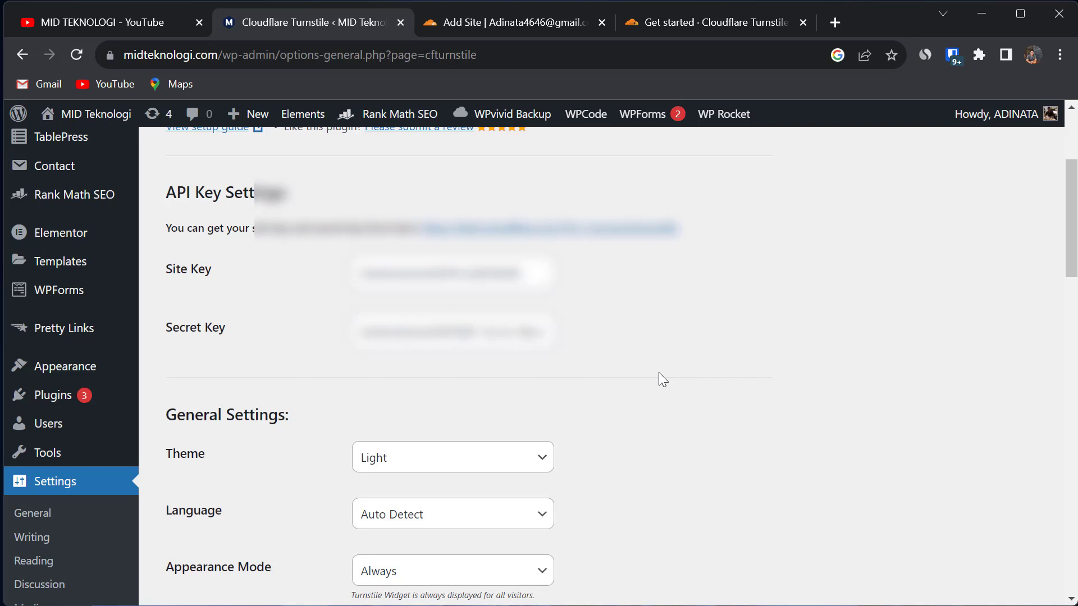
pyautogui.scroll(-4, 659, 373)
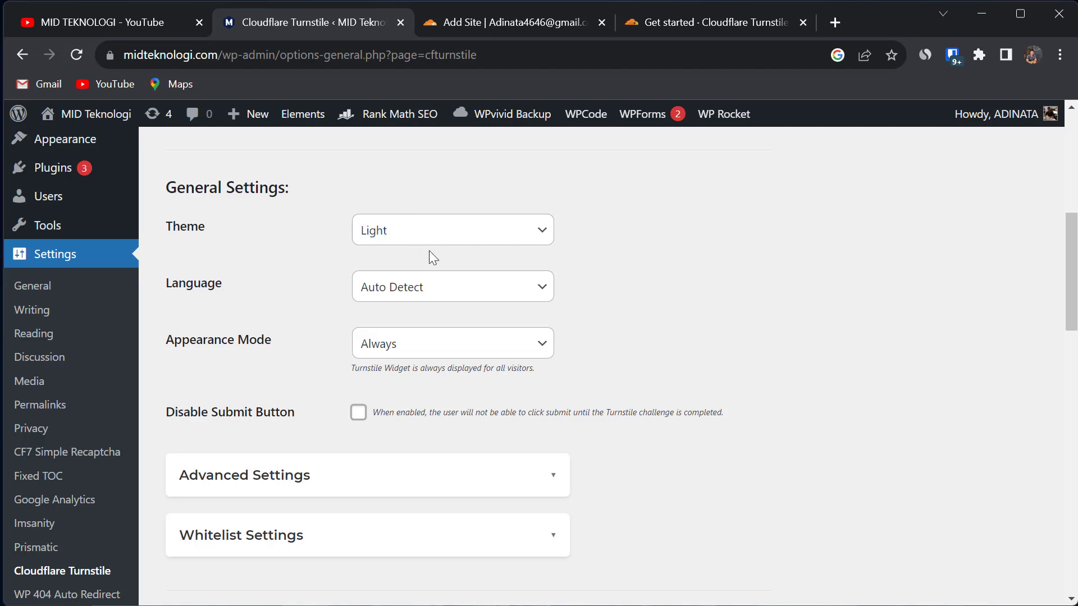
pyautogui.click(437, 294)
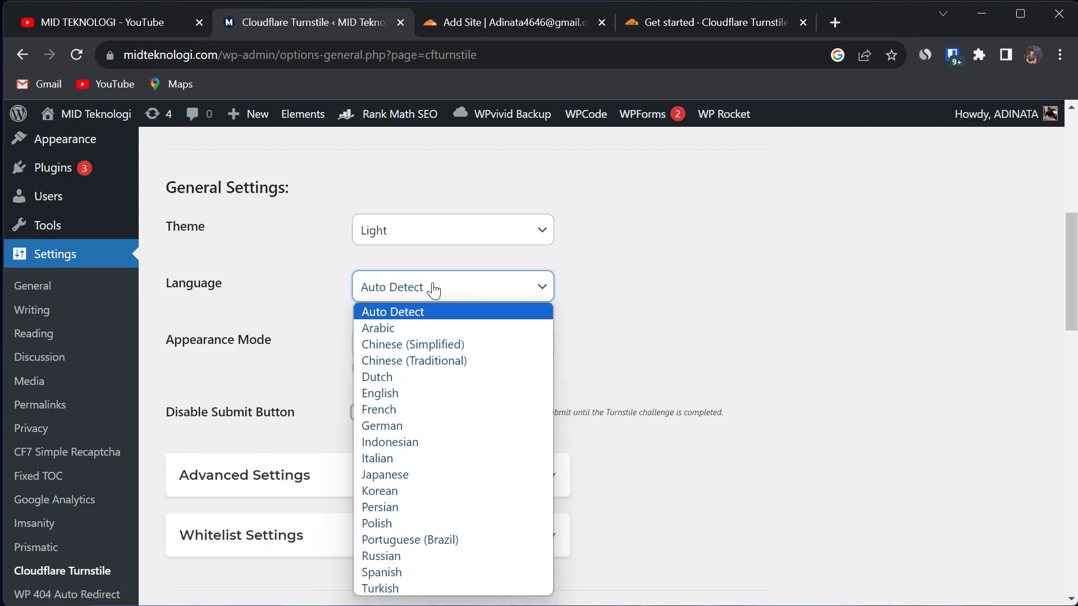
pyautogui.click(433, 291)
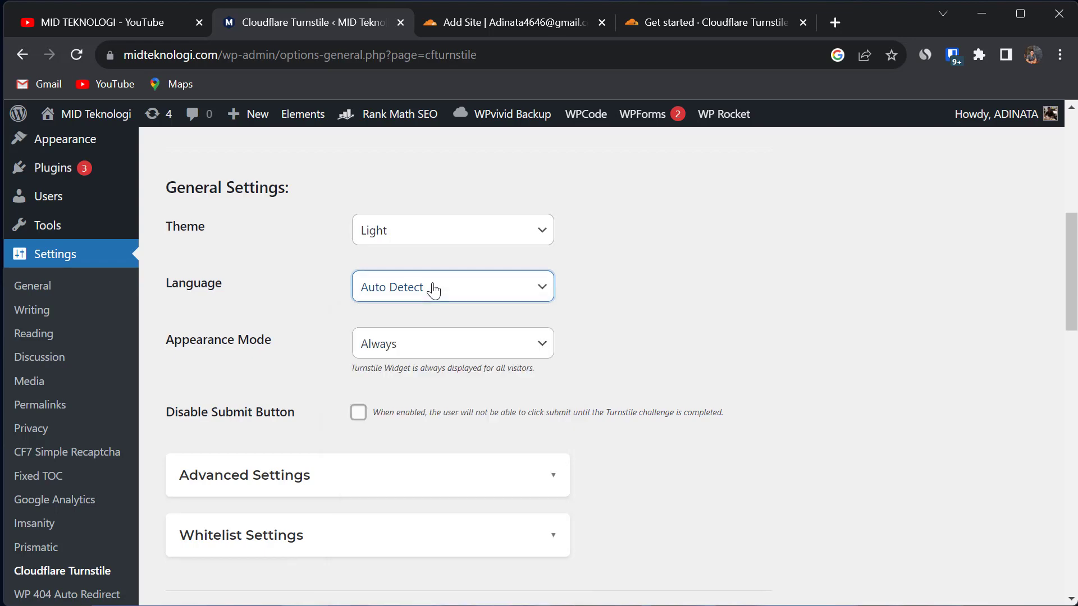
pyautogui.scroll(-1, 631, 316)
pyautogui.scroll(-1, 631, 316)
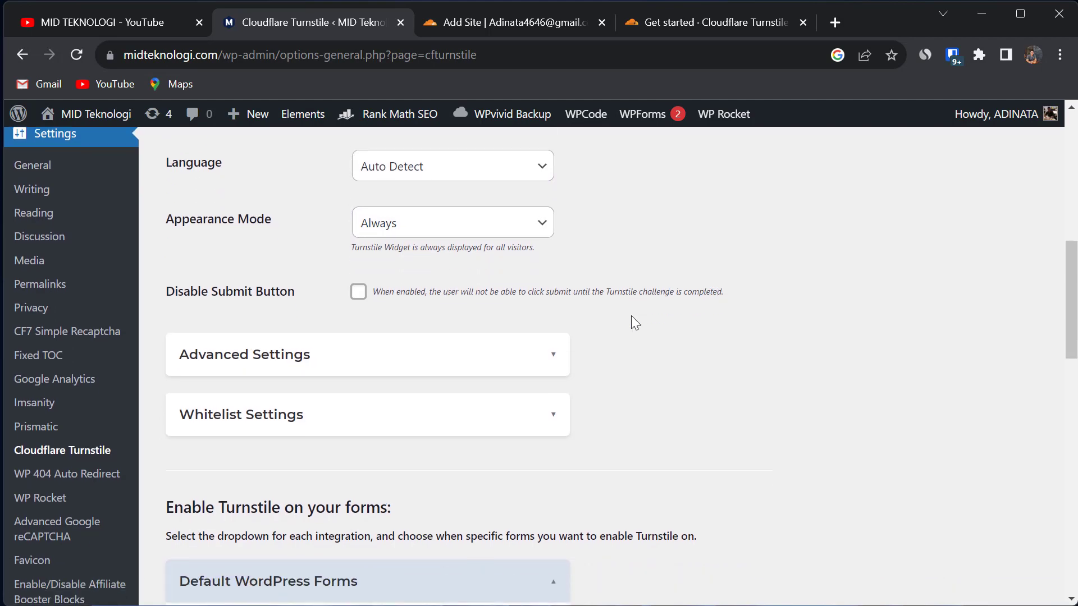
pyautogui.scroll(-3, 631, 316)
pyautogui.scroll(-1, 631, 315)
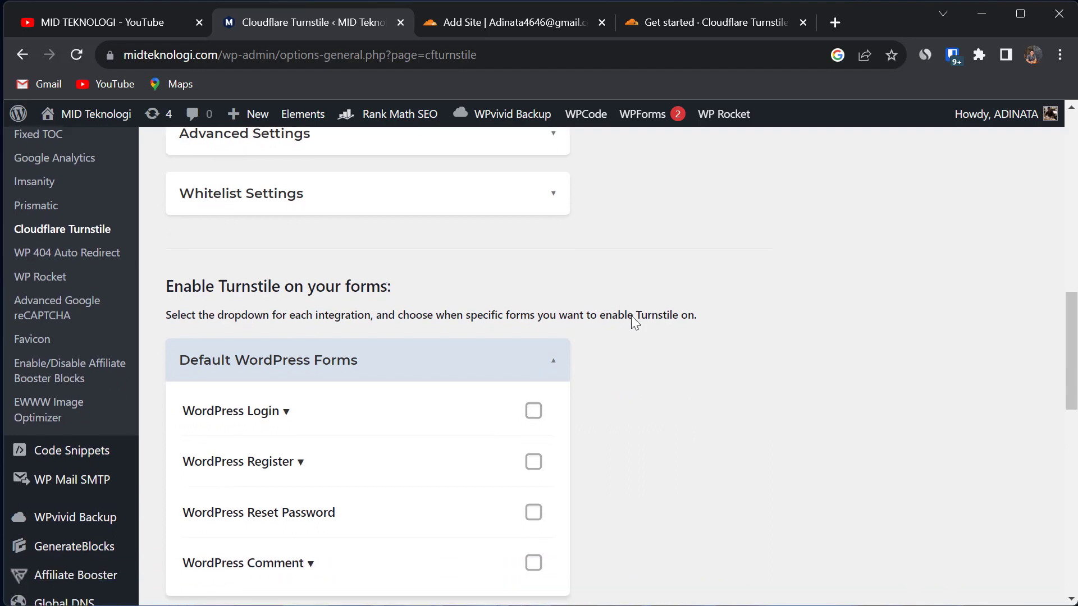
pyautogui.click(319, 190)
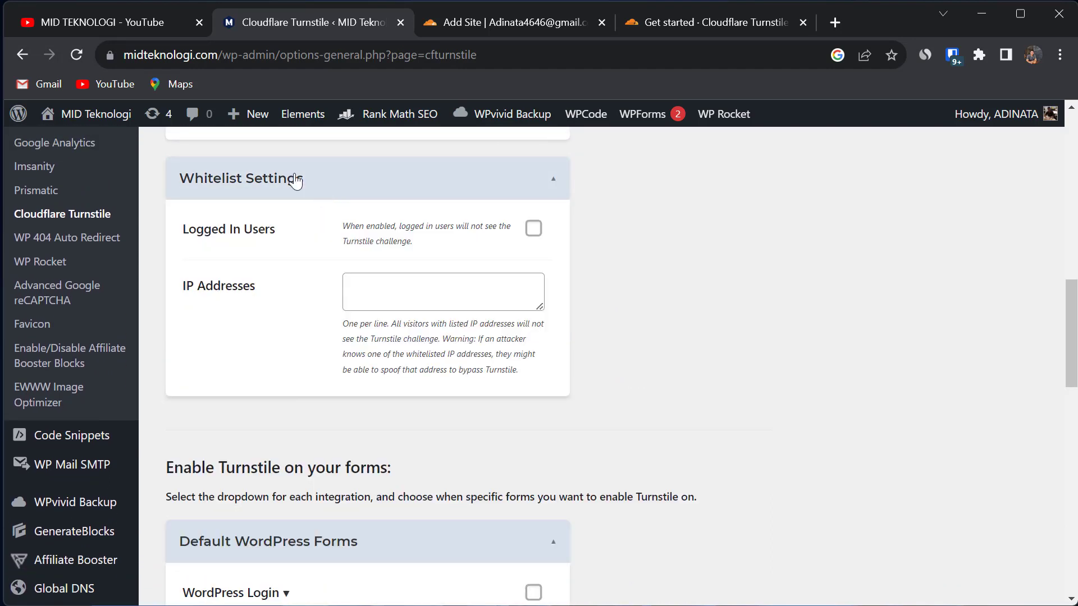
pyautogui.click(261, 189)
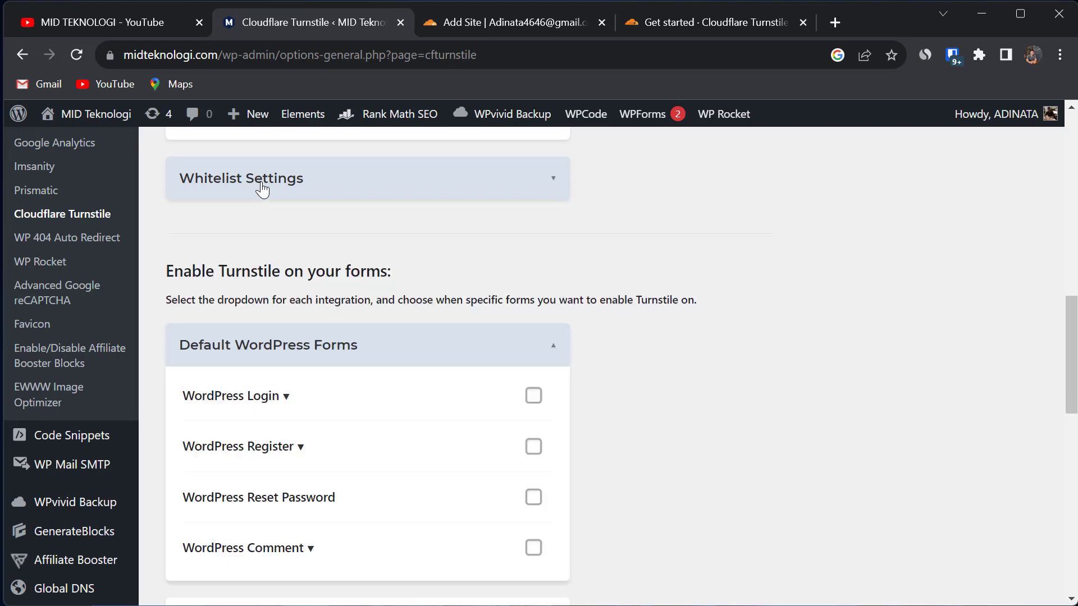
# Step: Enable Turnstile on the default WordPress Login, Register, Reset Password and Comment forms
pyautogui.scroll(-2, 672, 312)
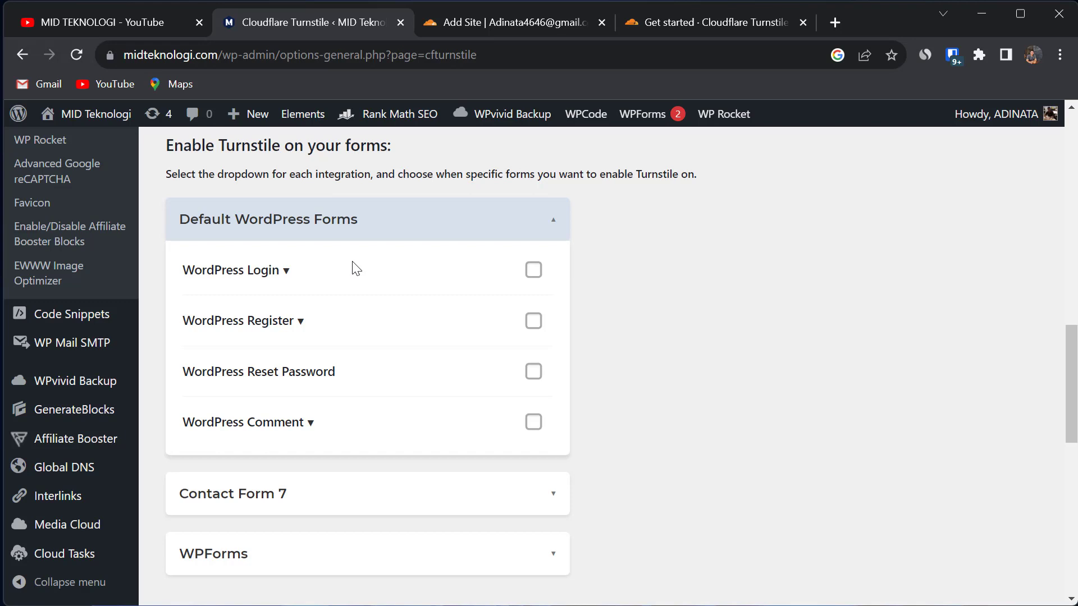
pyautogui.scroll(-1, 355, 267)
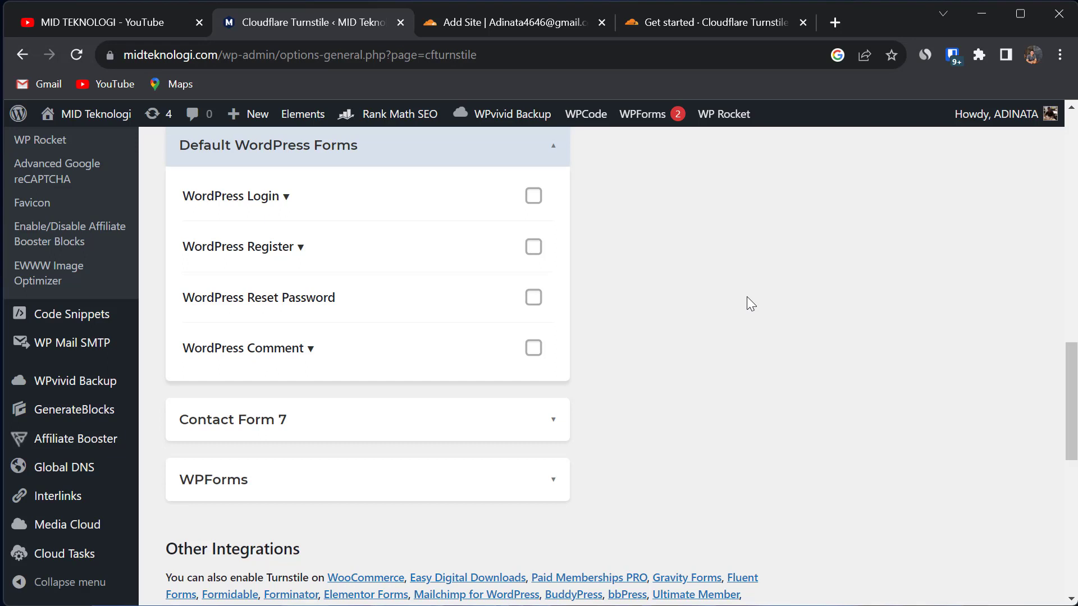
pyautogui.click(534, 198)
pyautogui.click(535, 247)
pyautogui.click(534, 298)
pyautogui.click(534, 348)
# Step: Inspect the Turnstile options for Contact Form 7 and WPForms, and collapse both sections
pyautogui.scroll(-1, 629, 382)
pyautogui.click(539, 378)
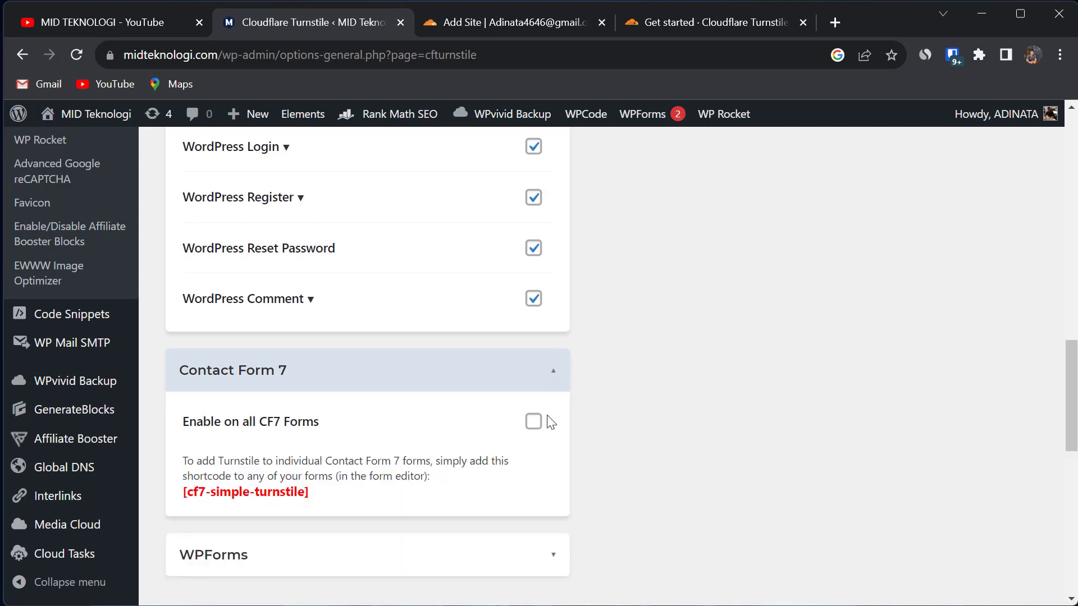
pyautogui.scroll(-4, 611, 426)
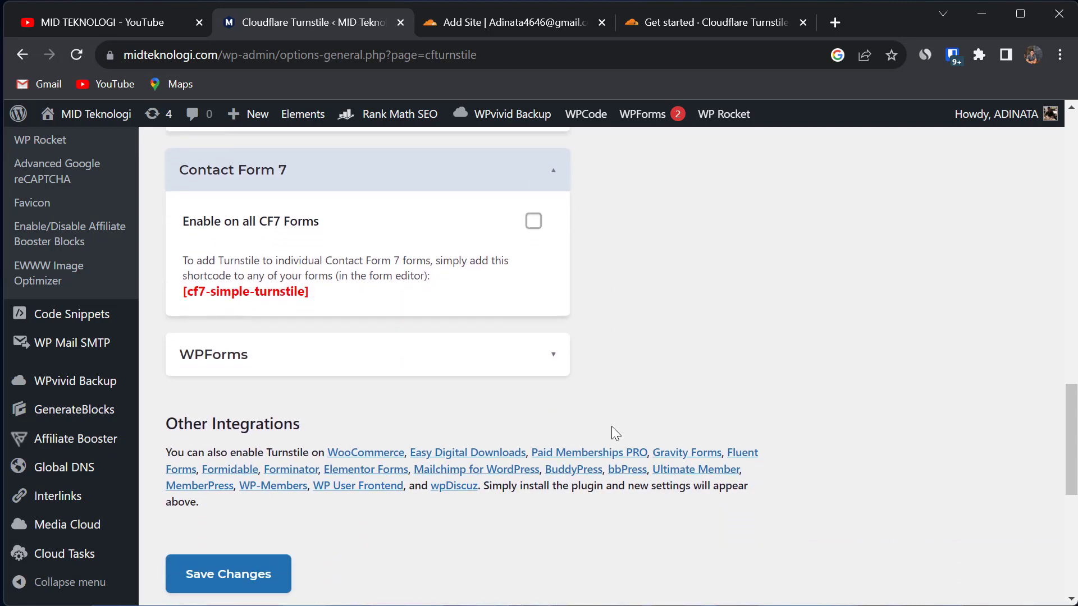
pyautogui.click(513, 369)
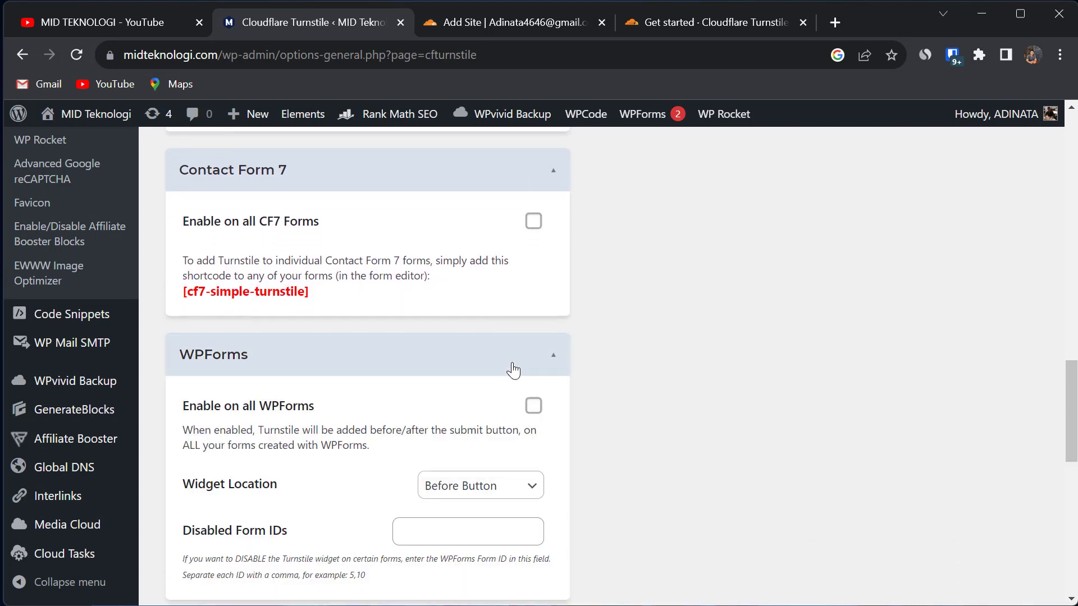
pyautogui.click(512, 369)
pyautogui.click(479, 169)
pyautogui.scroll(5, 613, 264)
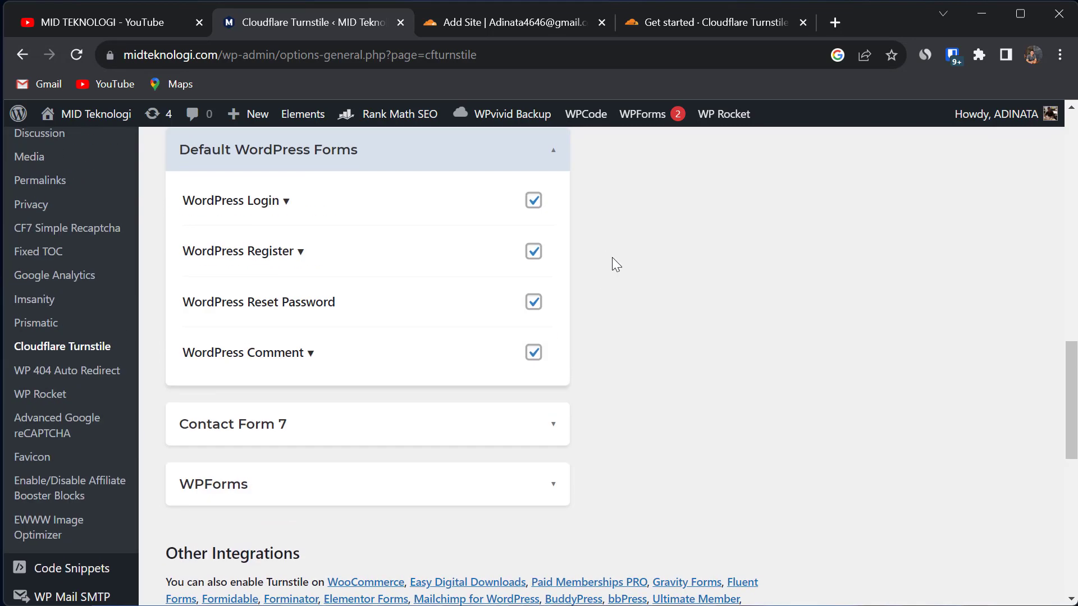
# Step: Review the enabled default WordPress forms and save the Turnstile plugin settings
pyautogui.scroll(-1, 612, 264)
pyautogui.scroll(3, 612, 264)
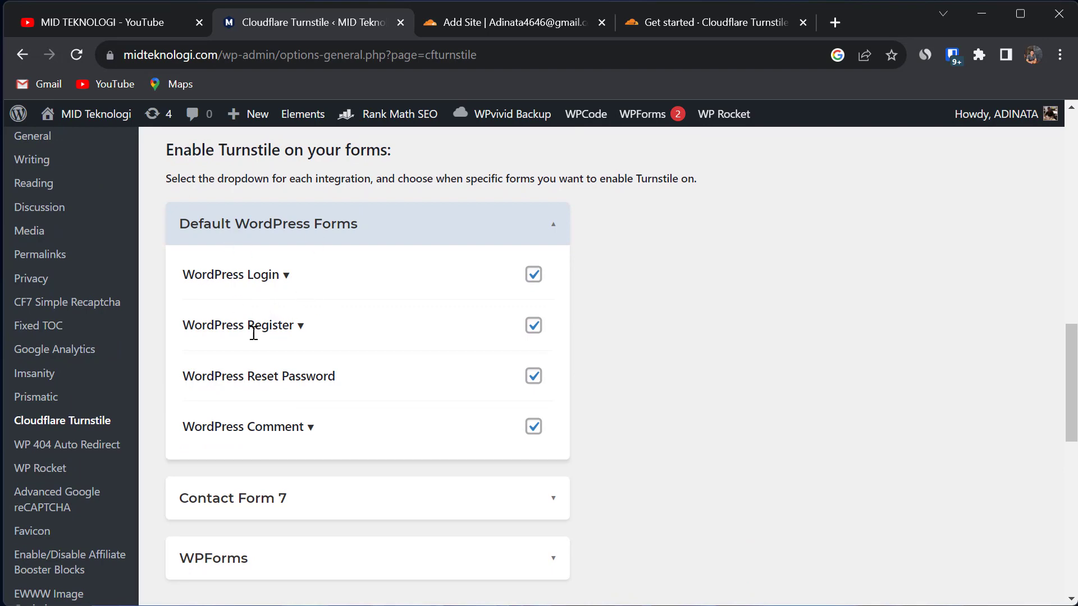
pyautogui.scroll(-4, 432, 407)
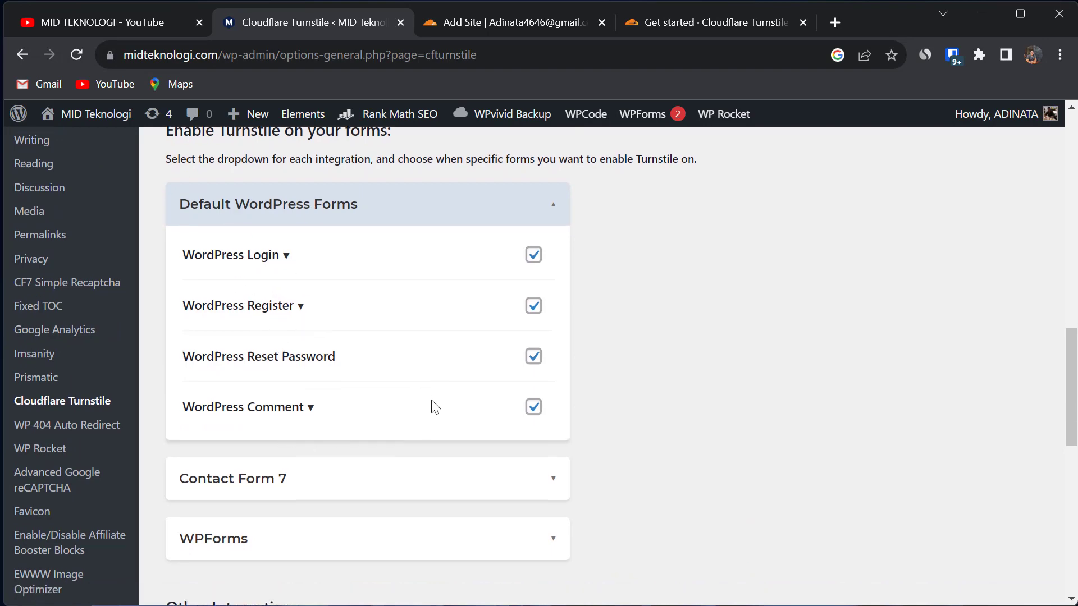
pyautogui.click(254, 563)
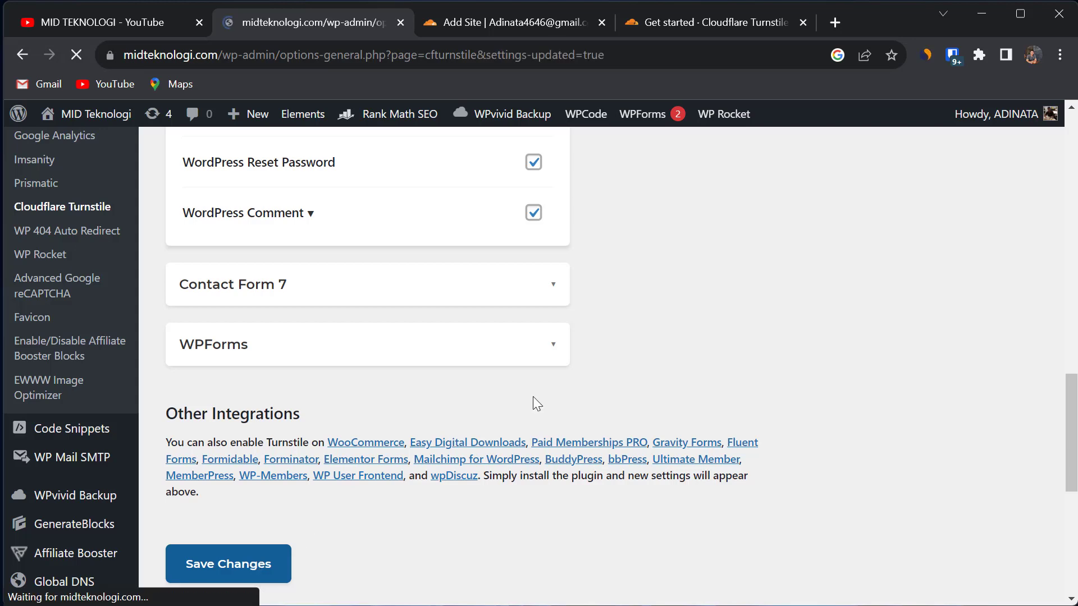
pyautogui.scroll(-1, 534, 406)
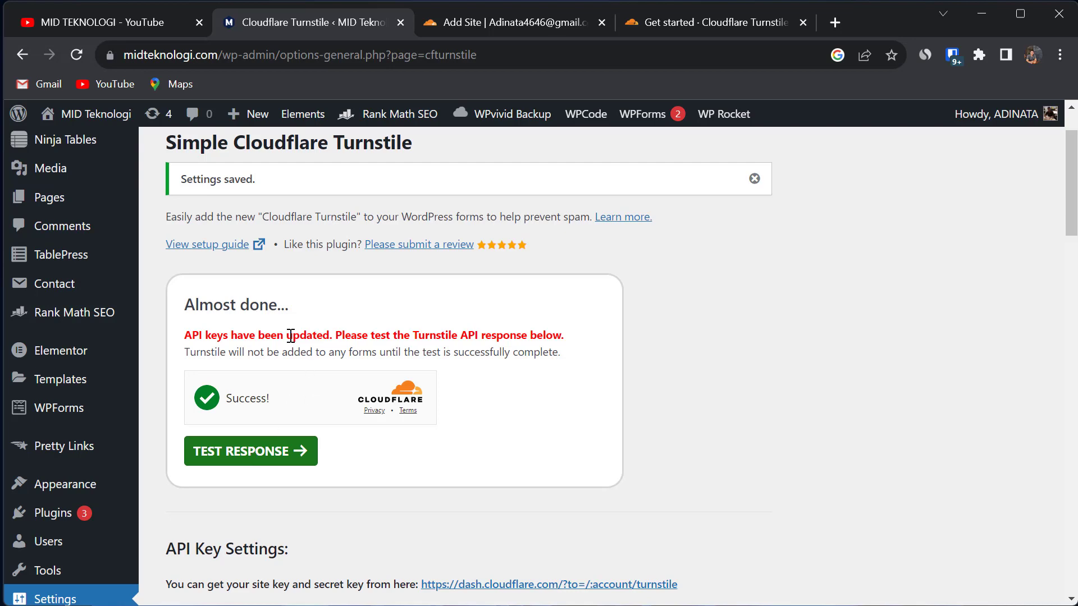
# Step: Open the installed plugins list and filter it to active plugins
pyautogui.scroll(-5, 291, 336)
pyautogui.moveTo(68, 239)
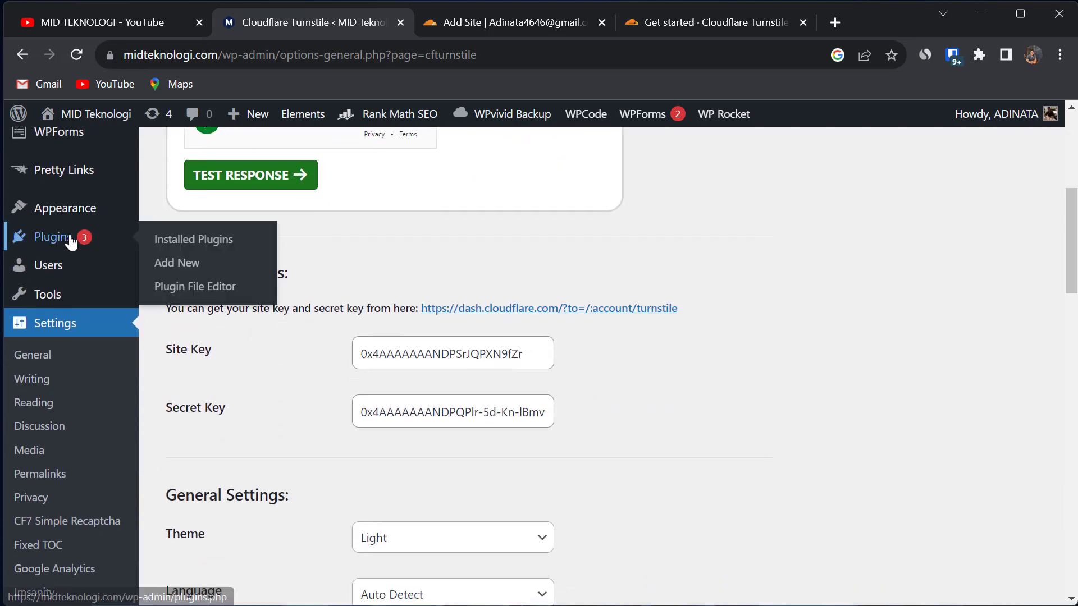
pyautogui.click(167, 240)
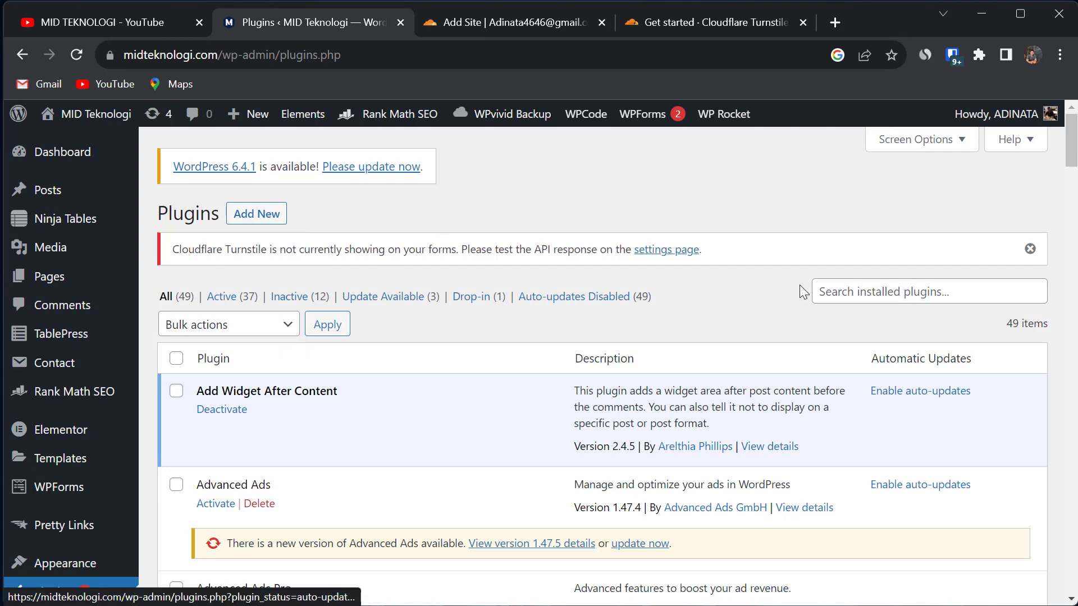
pyautogui.click(238, 296)
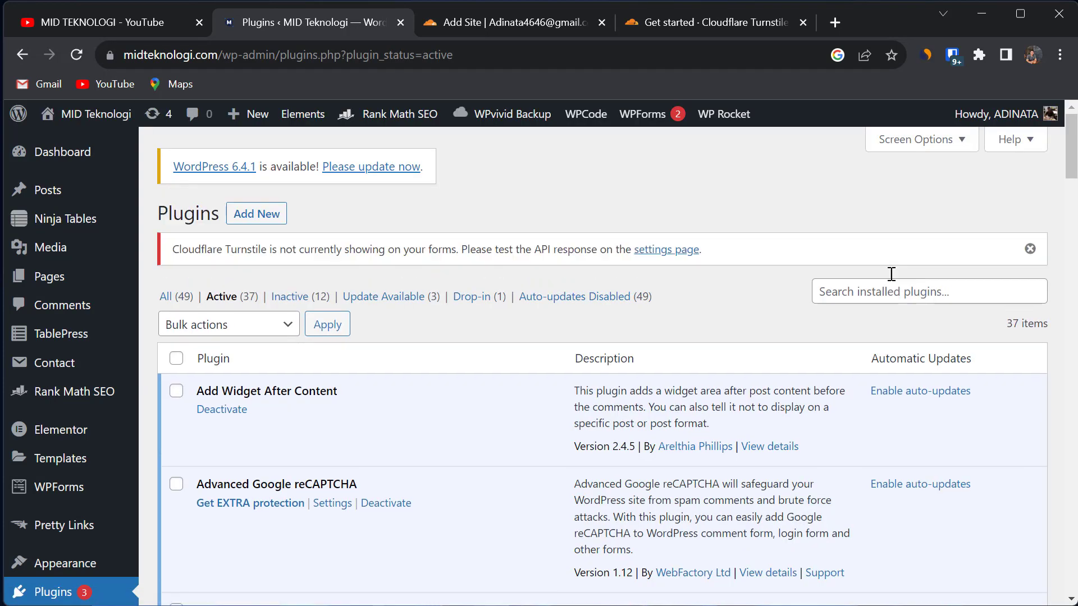
# Step: Search the installed plugins for "cap"
pyautogui.click(894, 283)
pyautogui.write('cap')
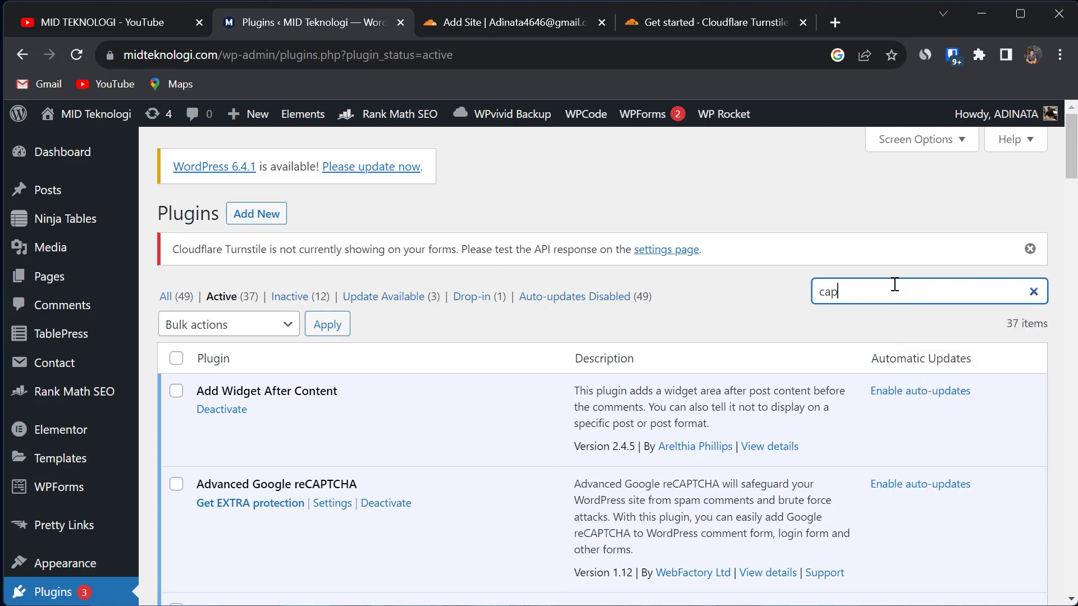
pyautogui.press('Return')
pyautogui.scroll(-1, 466, 413)
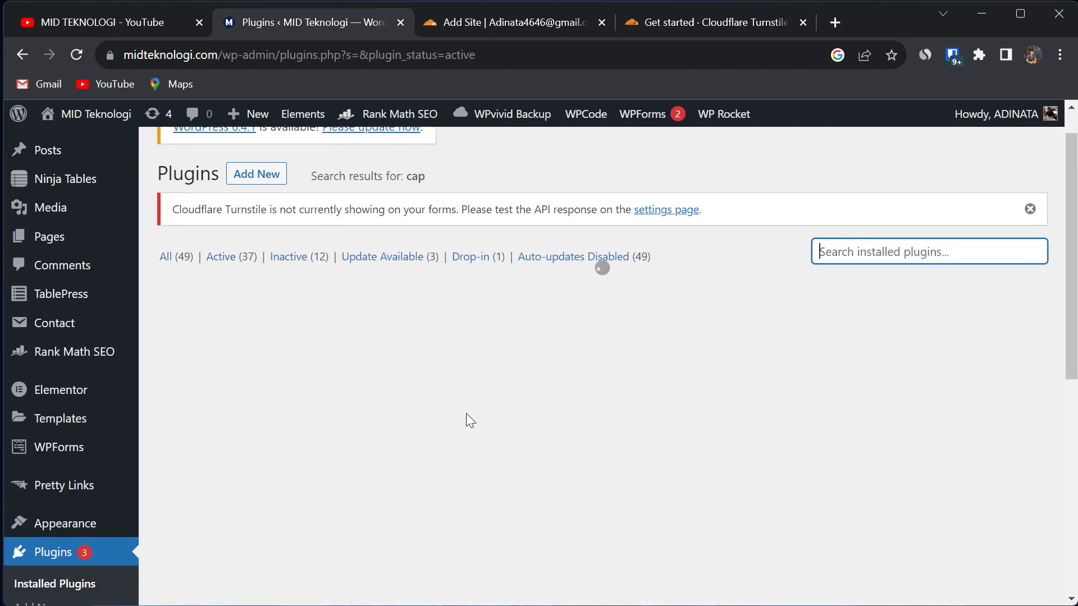
# Step: Return to the active plugins list and deactivate the Advanced Google reCAPTCHA plugin
pyautogui.click(233, 259)
pyautogui.scroll(-2, 556, 386)
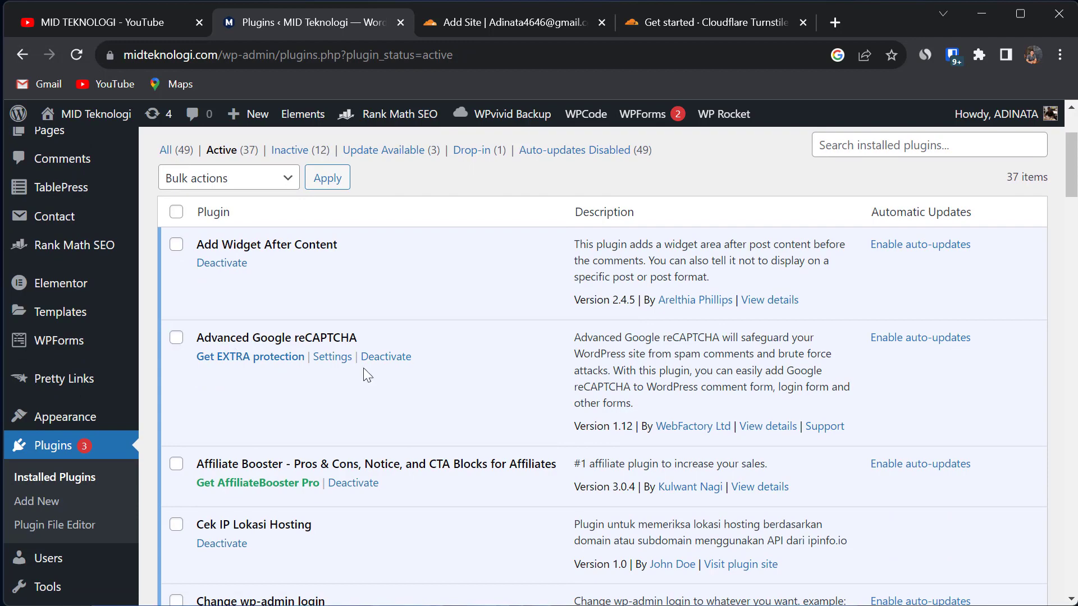
pyautogui.click(375, 357)
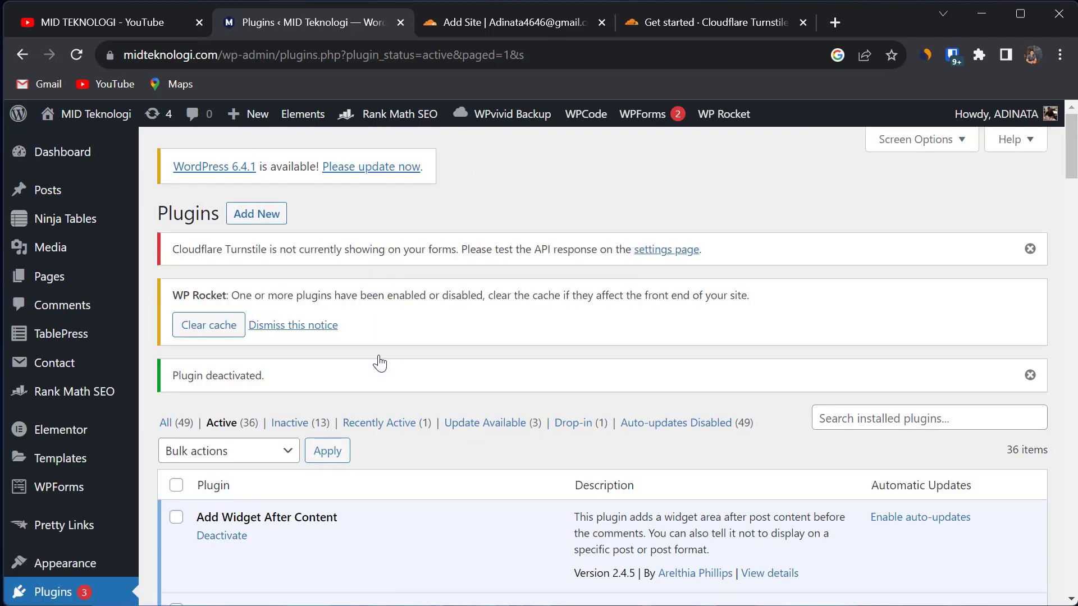
# Step: Look through the active plugins for other anti-spam tools and deactivate Forget Spam Comment
pyautogui.scroll(-15, 380, 364)
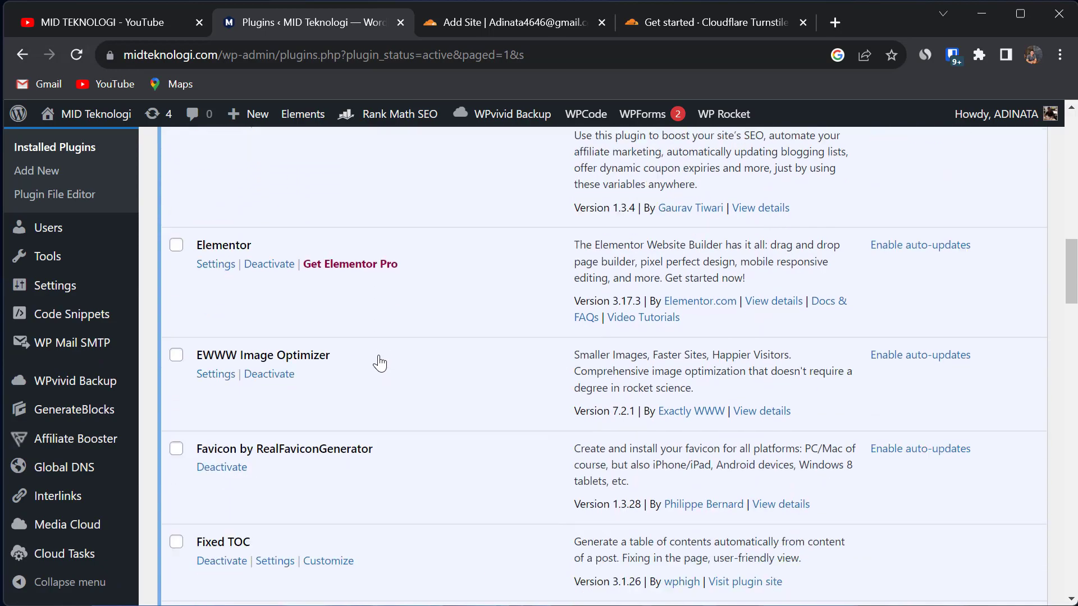
pyautogui.scroll(-10, 380, 364)
pyautogui.scroll(1, 379, 363)
pyautogui.scroll(-5, 380, 363)
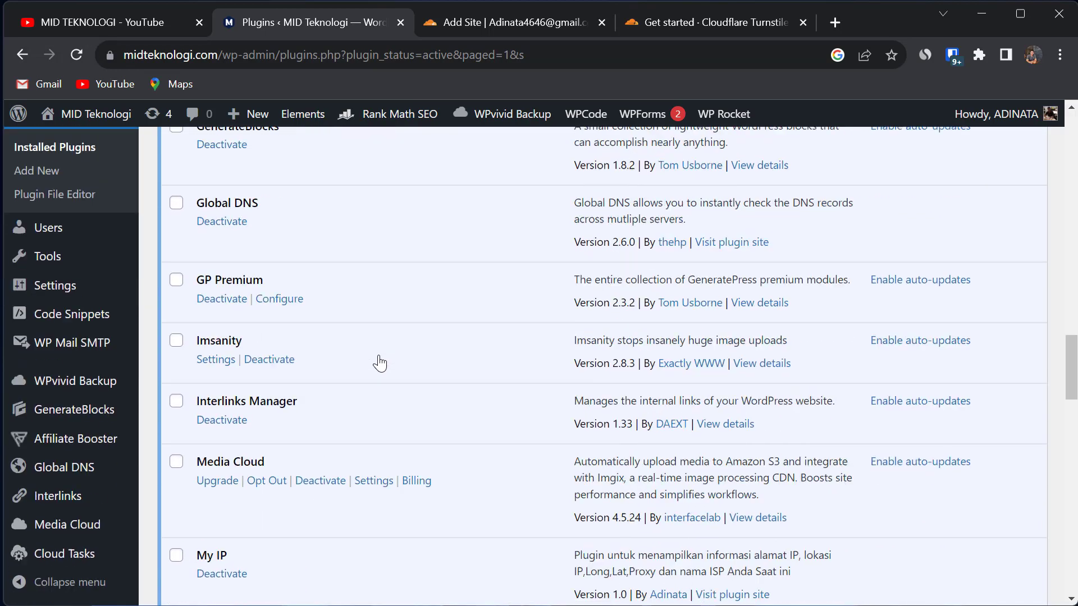
pyautogui.scroll(-10, 379, 363)
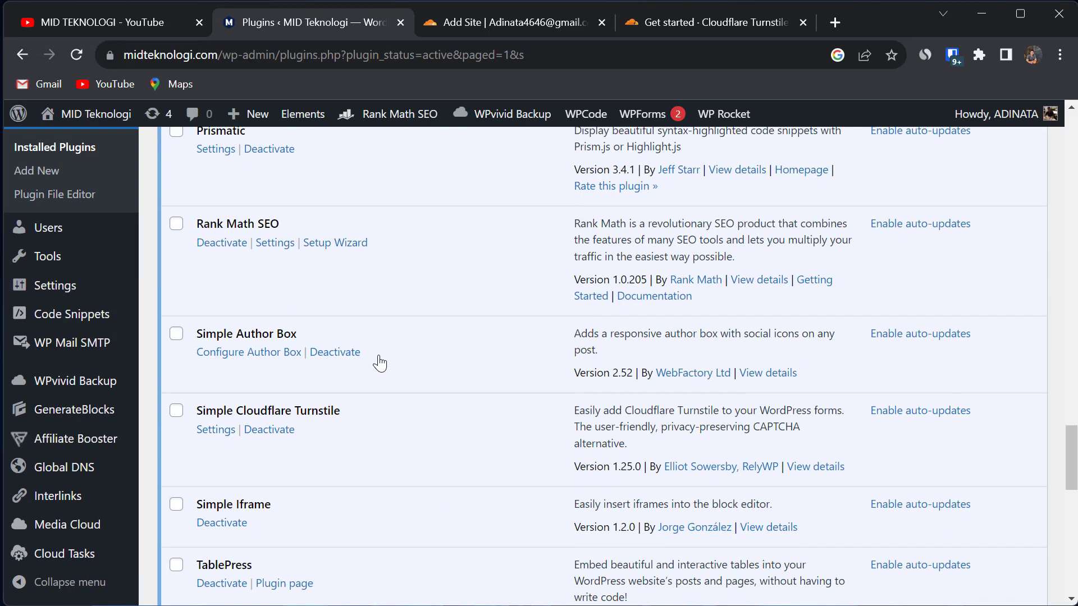
pyautogui.scroll(12, 380, 364)
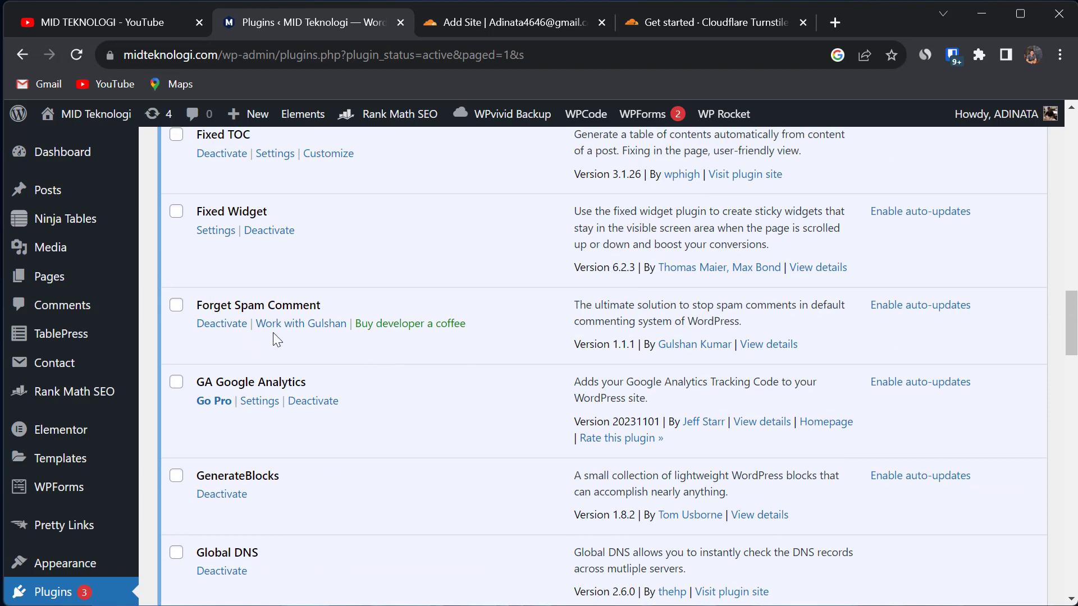
pyautogui.click(223, 325)
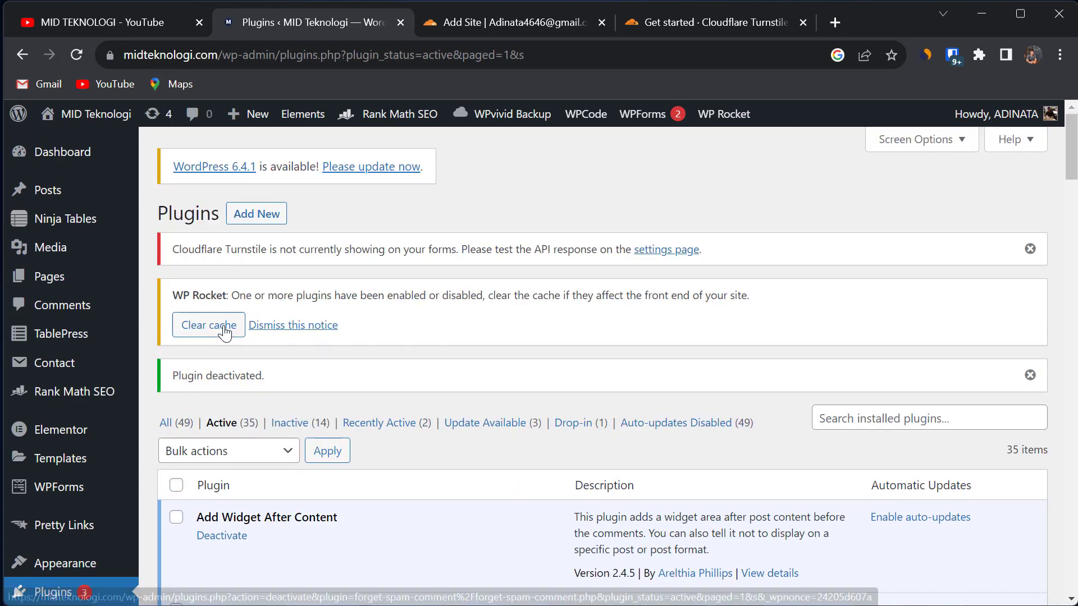
# Step: Clear the WP Rocket cache and open the Turnstile settings page from the API test notice
pyautogui.click(223, 331)
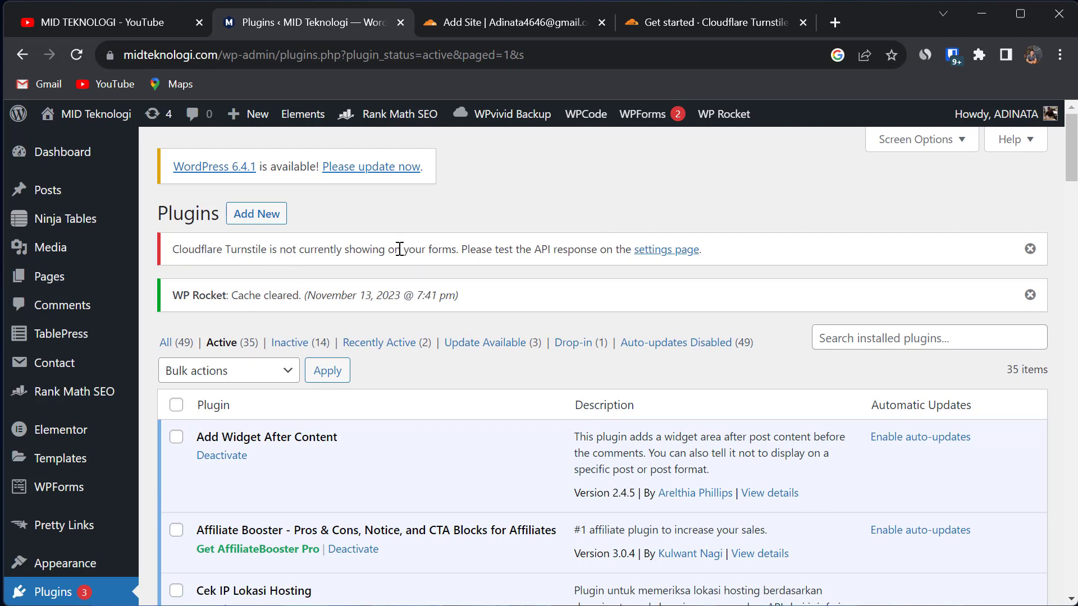
pyautogui.click(666, 251)
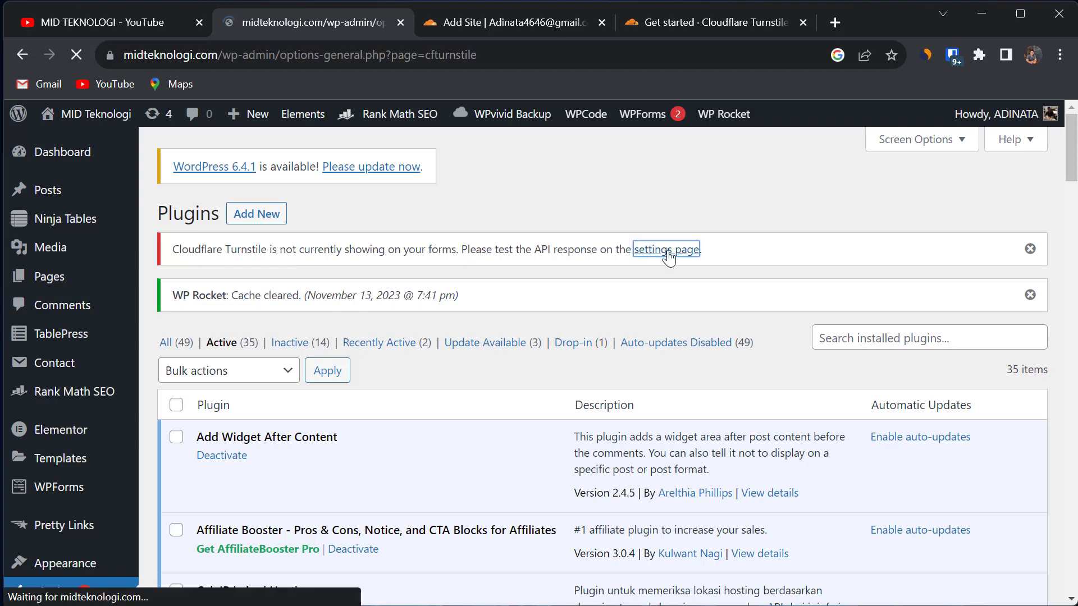
# Step: Run the Turnstile API response test and check its result in the API Key Settings section
pyautogui.scroll(-3, 298, 458)
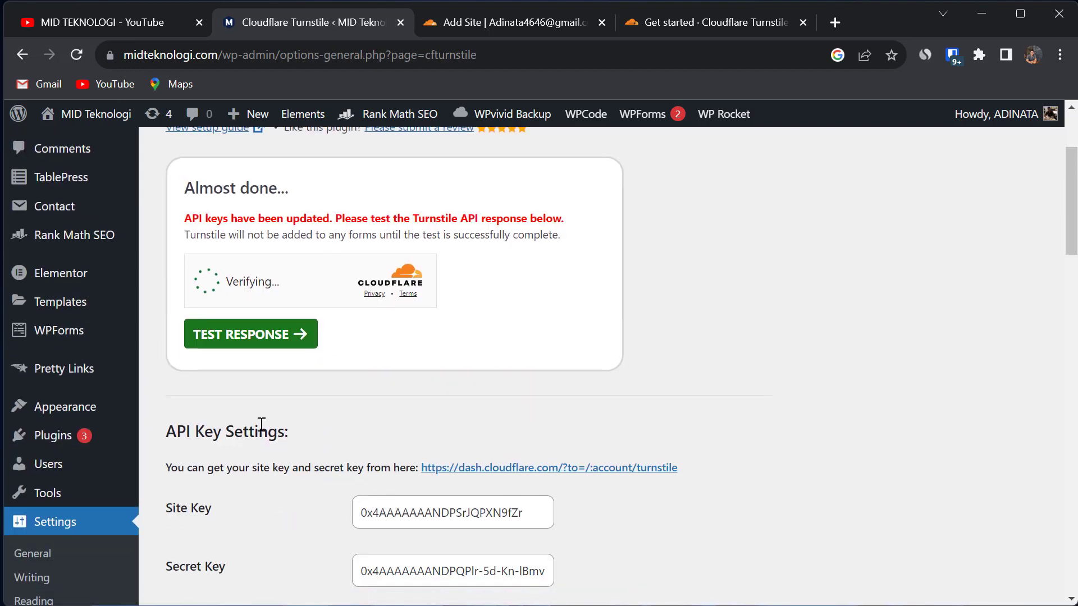
pyautogui.click(209, 336)
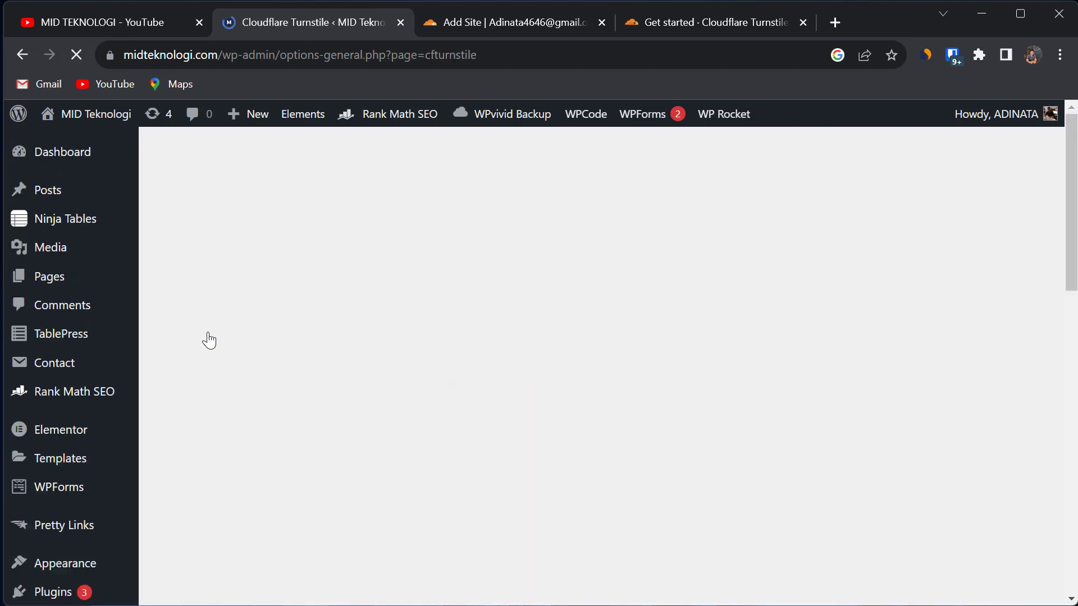
pyautogui.scroll(-2, 363, 345)
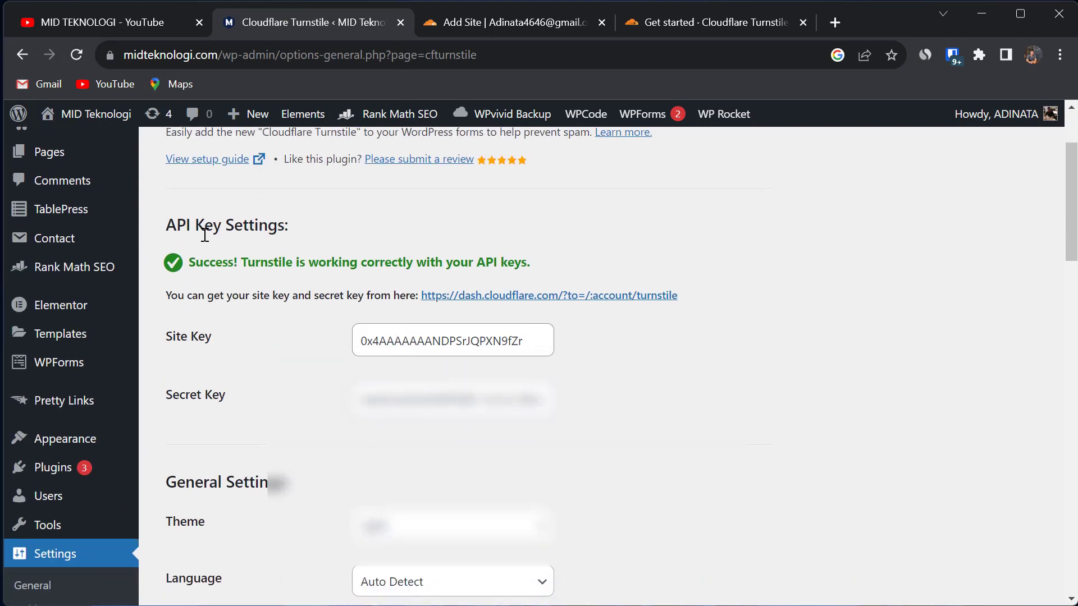
pyautogui.scroll(2, 562, 280)
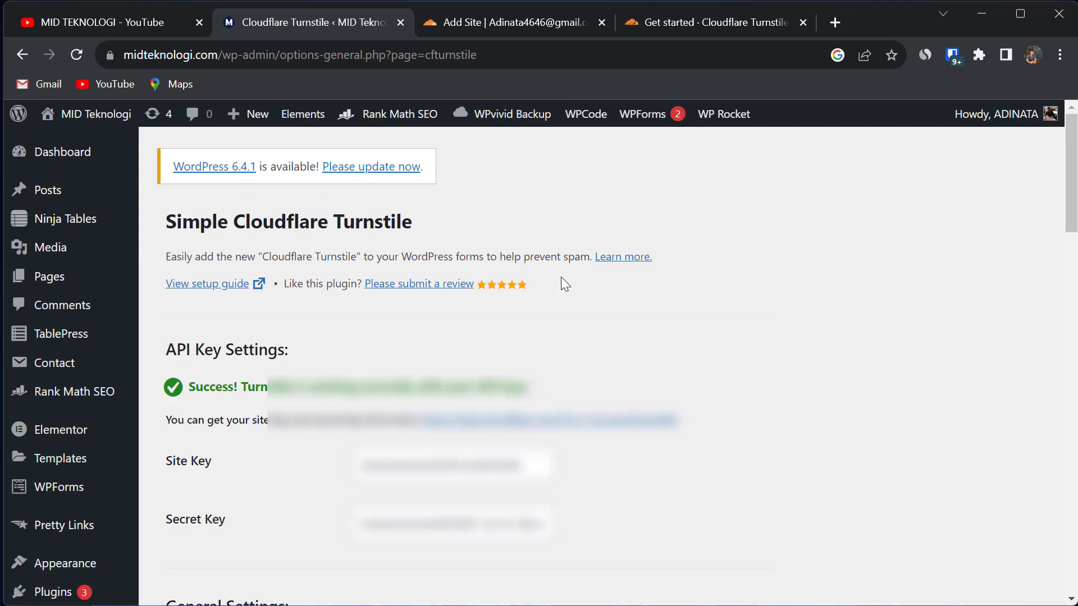
# Step: Switch to the Cloudflare dashboard, open the Turnstile sites overview, and return to the WordPress Turnstile settings page
pyautogui.click(556, 22)
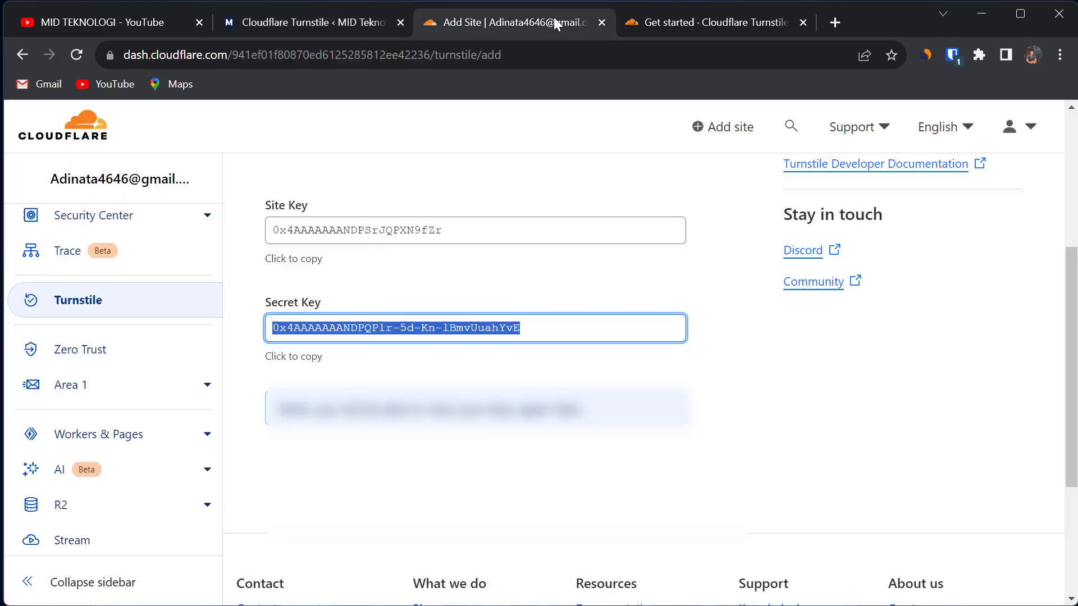
pyautogui.click(126, 312)
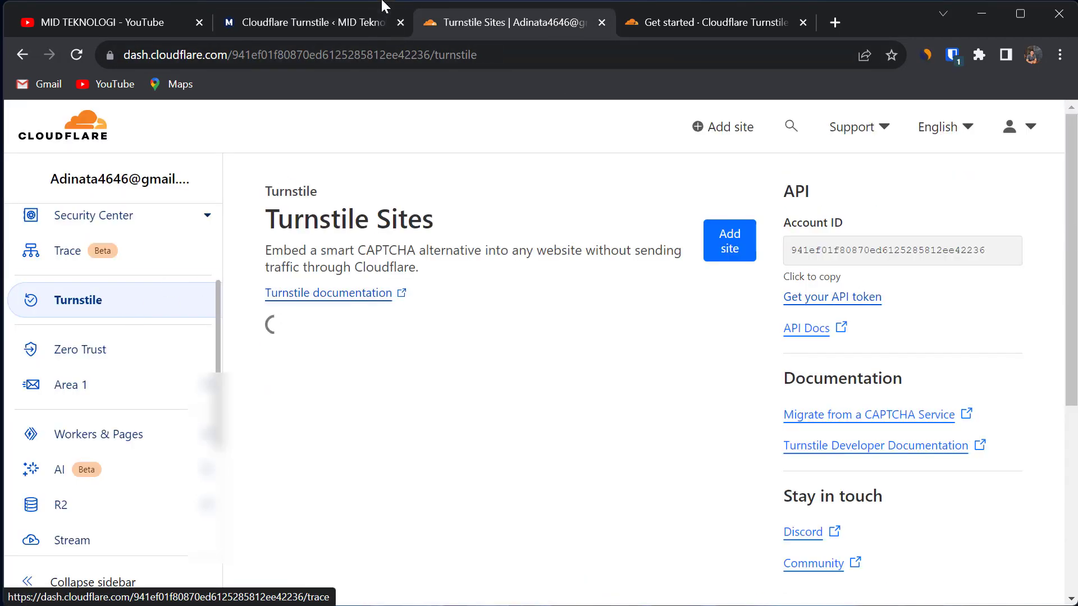
pyautogui.click(376, 19)
# Step: Log out of WordPress and examine the Turnstile widget on the login form
pyautogui.moveTo(981, 128)
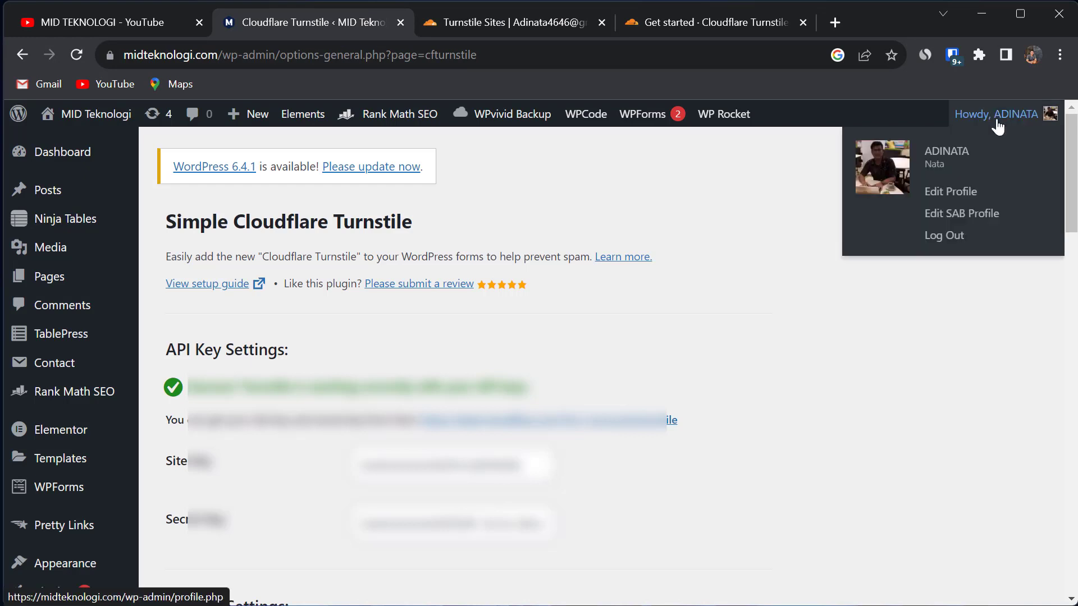
pyautogui.click(971, 246)
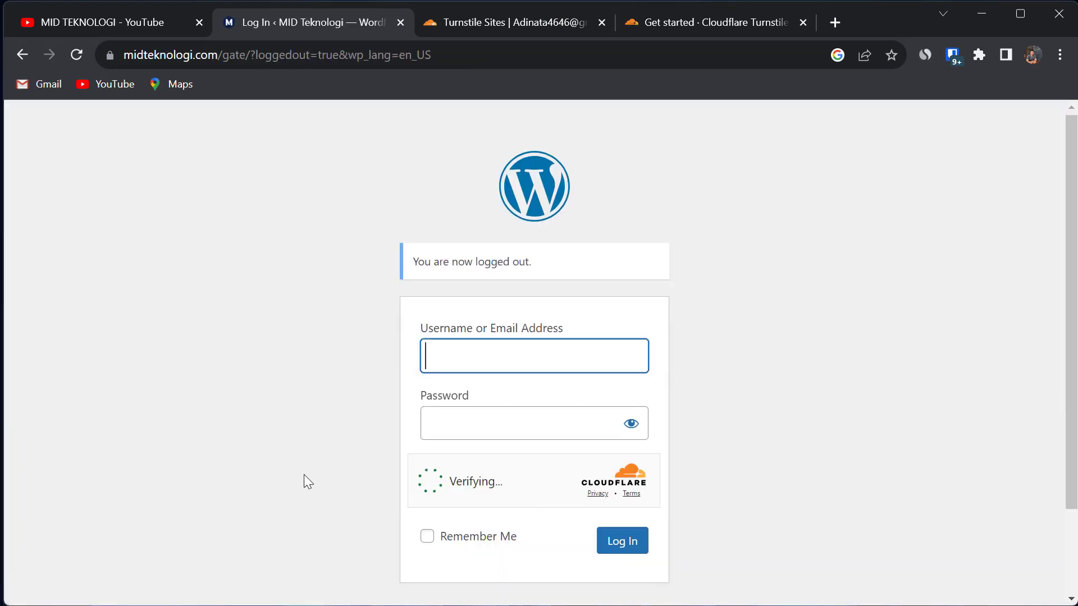
pyautogui.scroll(-2, 304, 474)
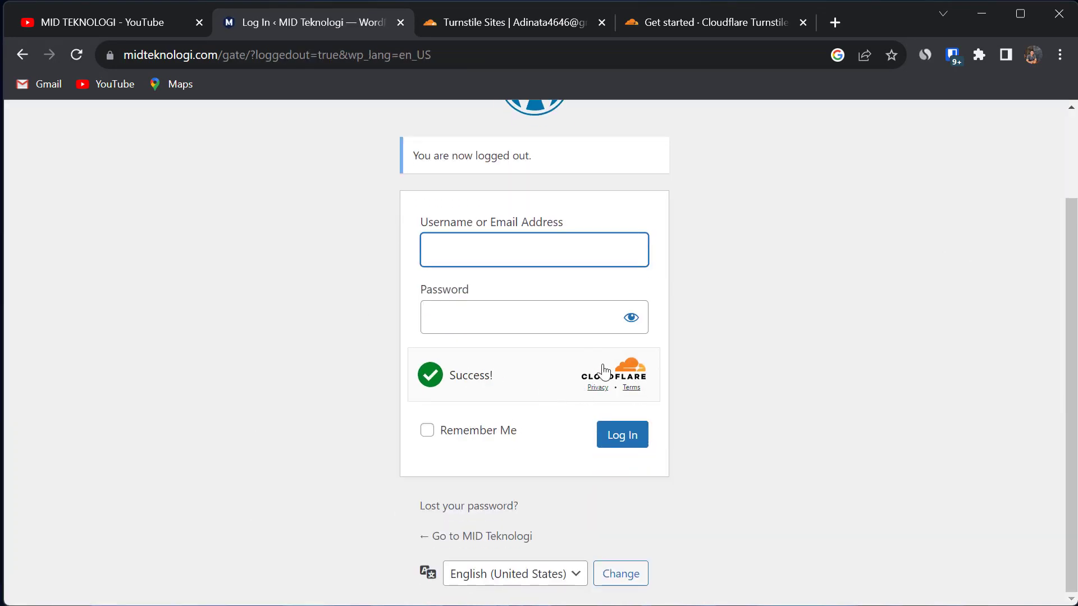